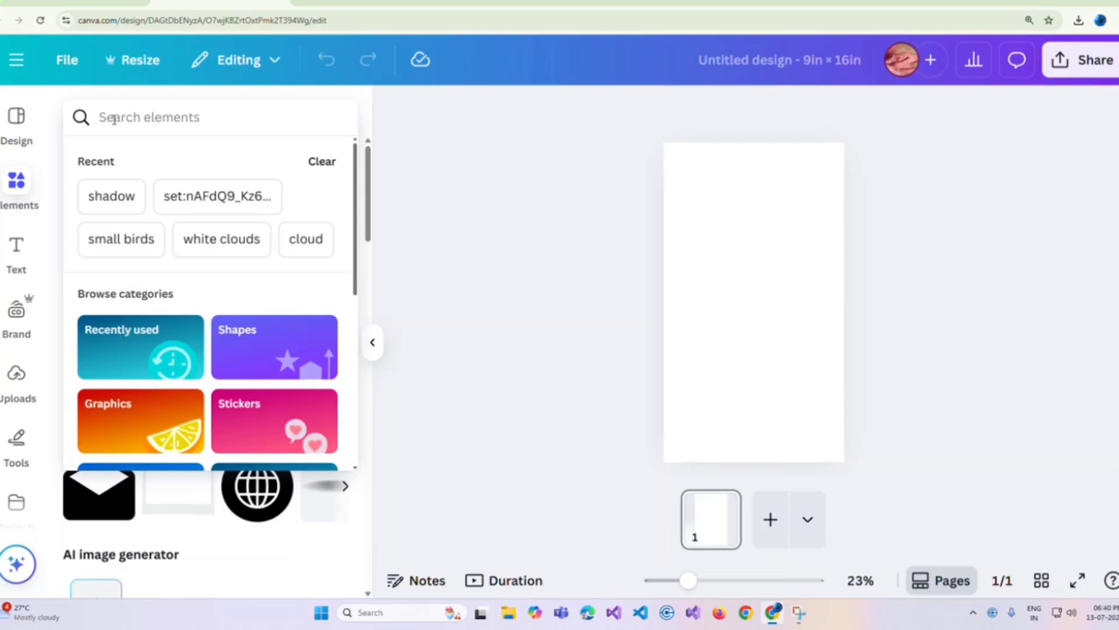
Step: Search the elements for "laptop frame" and add a light-coloured laptop frame to the page
{"action": "type", "text": "laptop"}
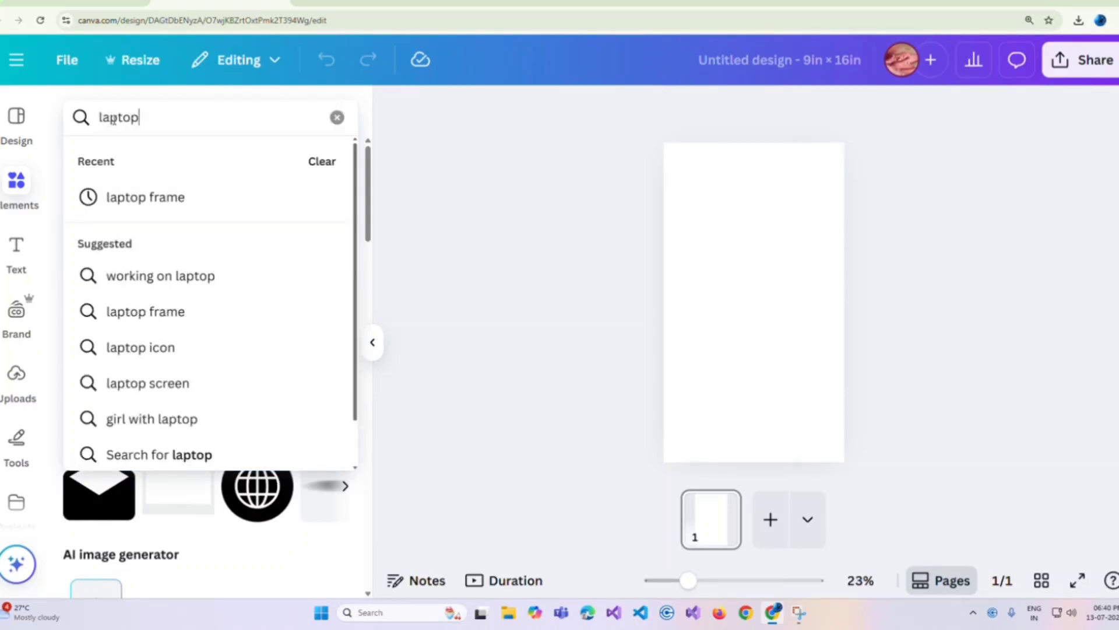
{"action": "left_click", "coordinate": [165, 199]}
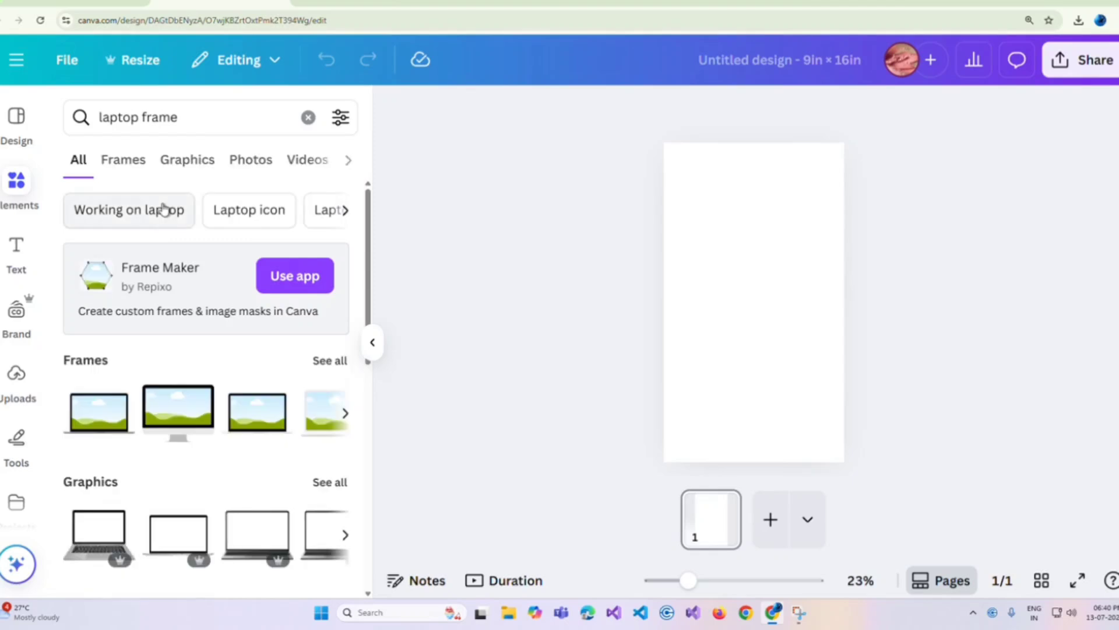
{"action": "left_click", "coordinate": [344, 362]}
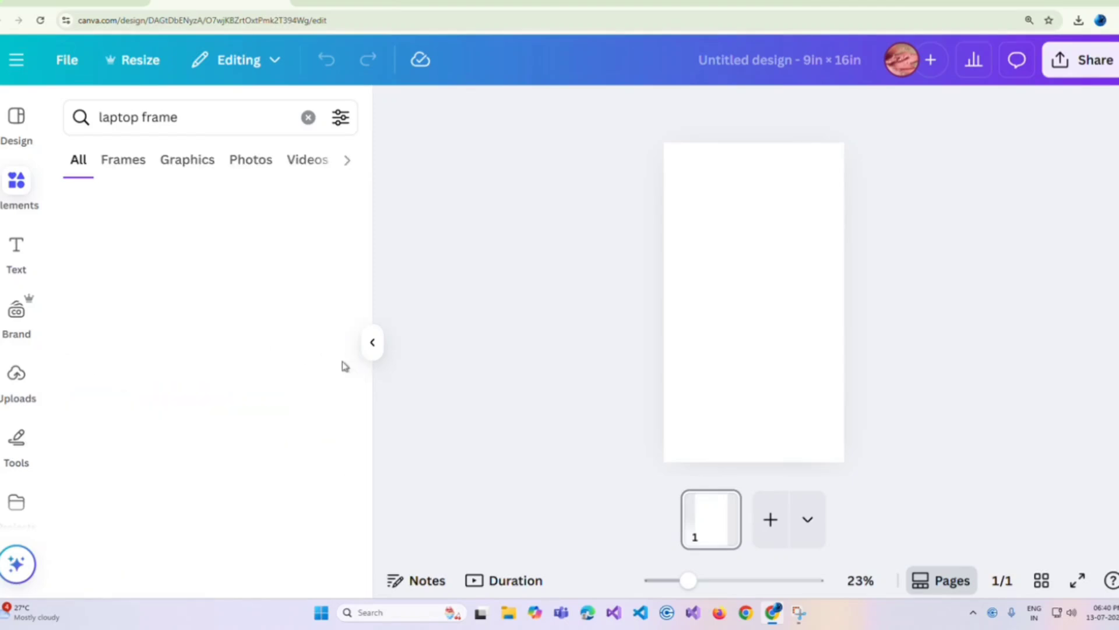
{"action": "scroll", "coordinate": [288, 357], "scroll_direction": "down", "scroll_amount": 3}
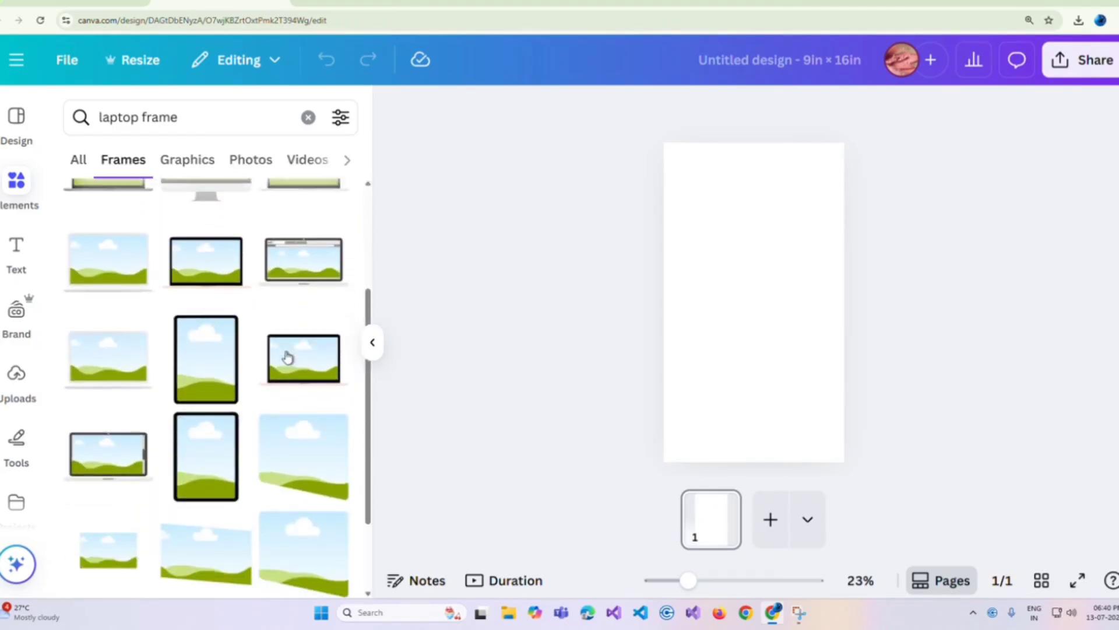
{"action": "left_click", "coordinate": [102, 342]}
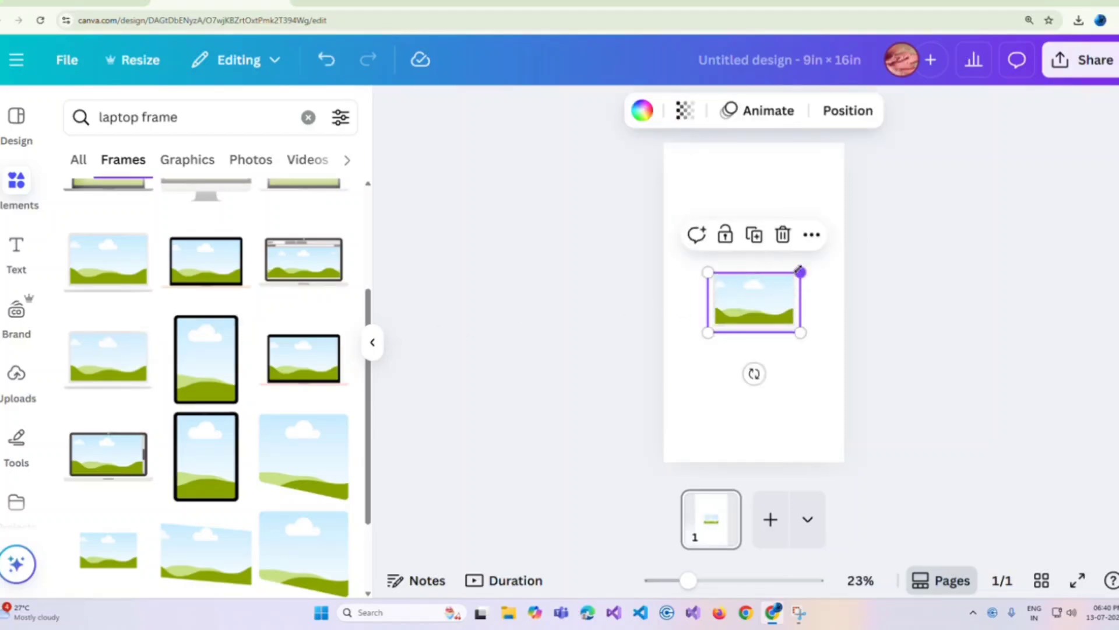
Step: Enlarge the laptop frame to nearly the full page width and position it slightly above the page's middle
{"action": "left_click_drag", "start_coordinate": [799, 269], "coordinate": [844, 244]}
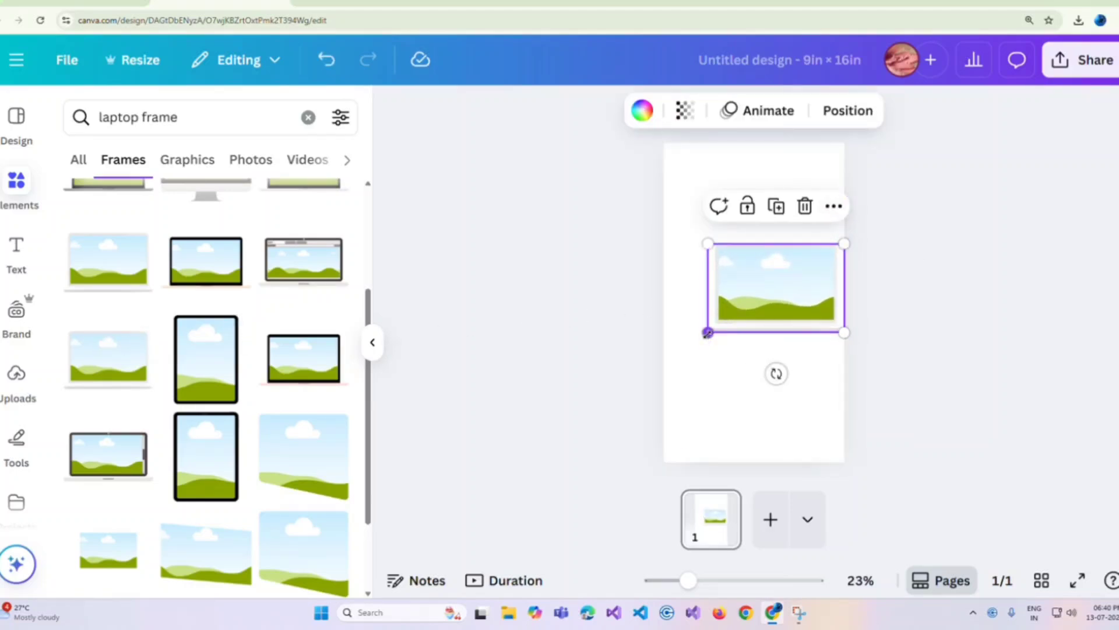
{"action": "left_click_drag", "start_coordinate": [707, 333], "coordinate": [674, 353]}
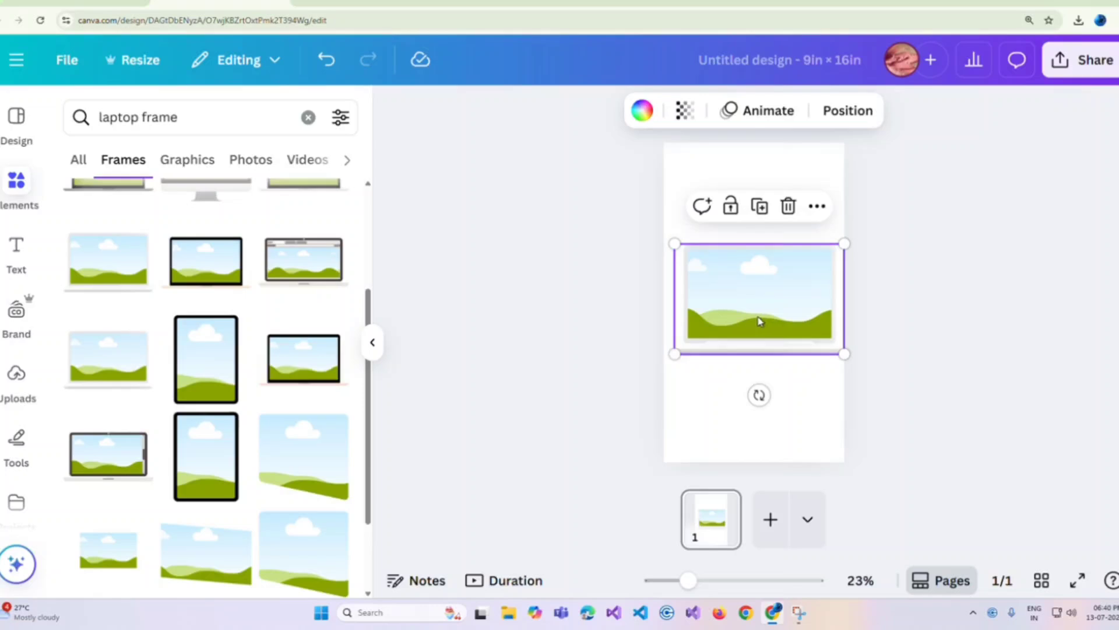
{"action": "left_click_drag", "start_coordinate": [760, 320], "coordinate": [758, 314]}
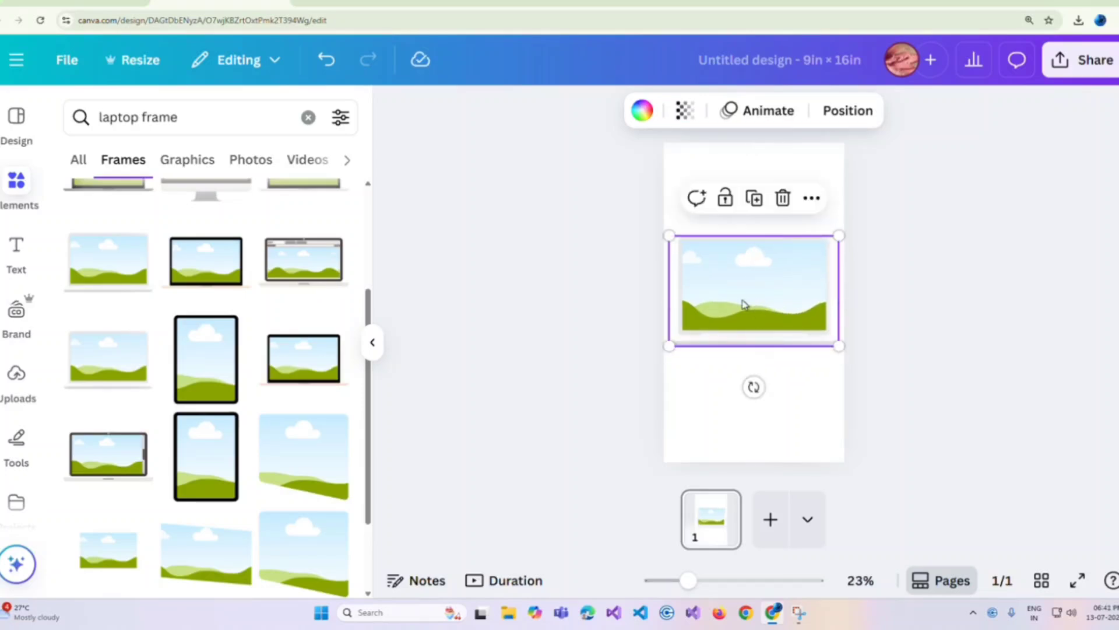
Step: Search the elements for "paris" and place the Eiffel Tower sunset photo inside the laptop frame
{"action": "left_click", "coordinate": [308, 117]}
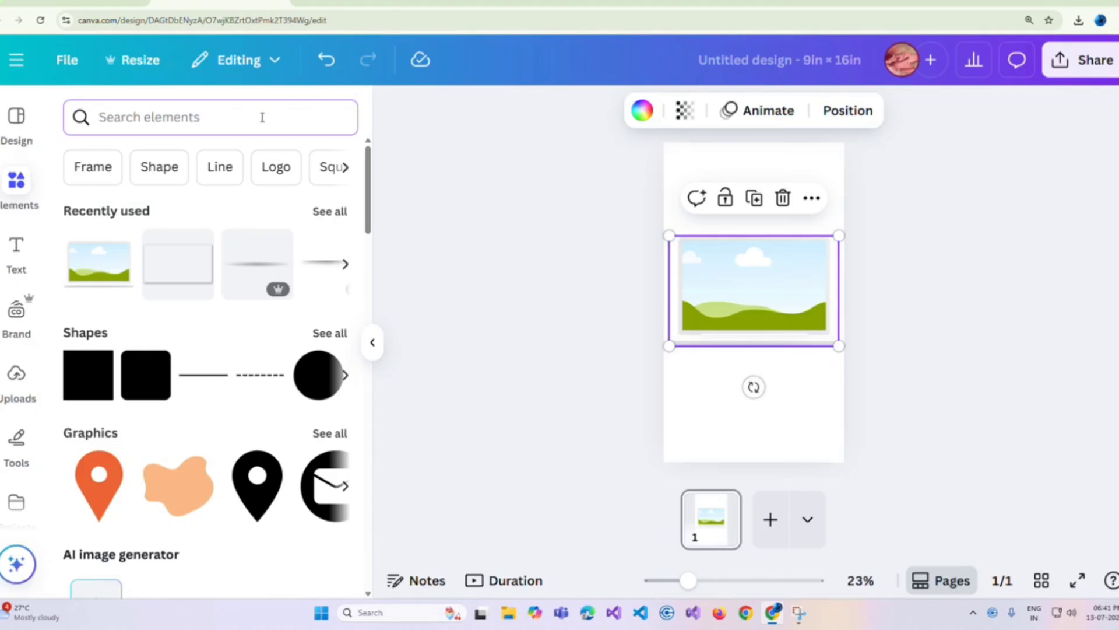
{"action": "type", "text": "Paris"}
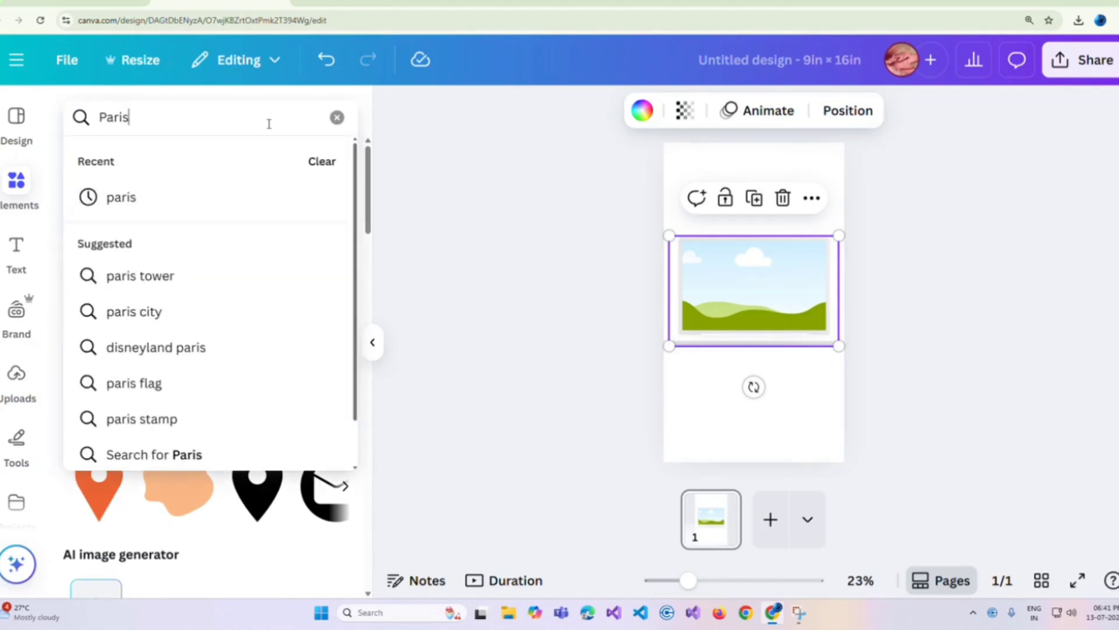
{"action": "left_click", "coordinate": [265, 200]}
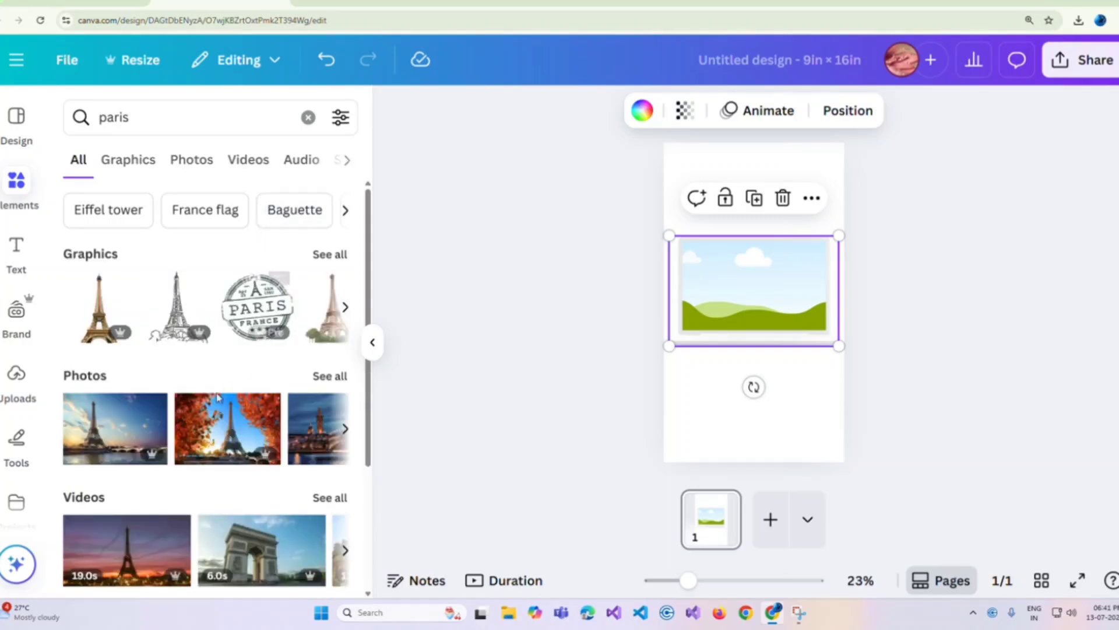
{"action": "left_click_drag", "start_coordinate": [108, 443], "coordinate": [747, 279]}
Step: Enlarge the photo inside the laptop frame so the tower fills the height of the screen
{"action": "double_click", "coordinate": [745, 281]}
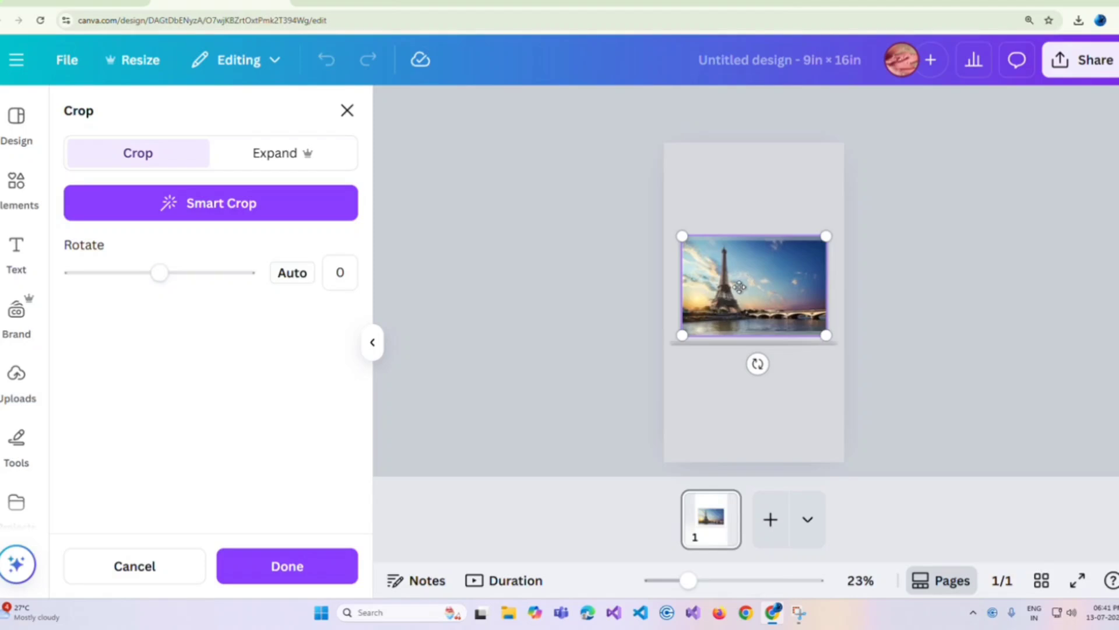
{"action": "left_click_drag", "start_coordinate": [835, 229], "coordinate": [898, 150]}
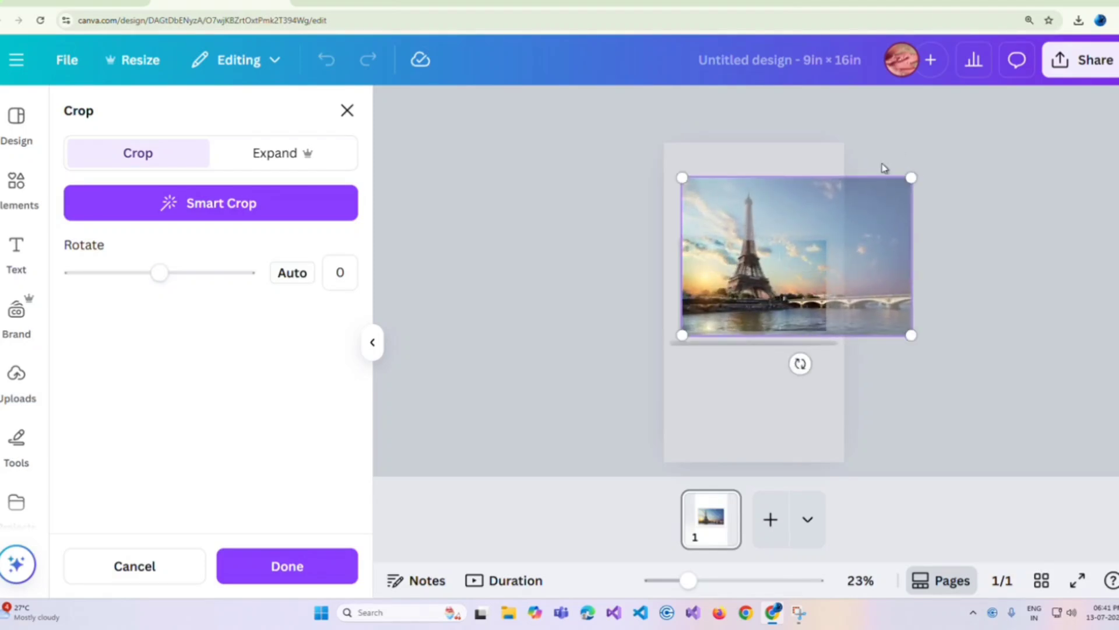
{"action": "left_click", "coordinate": [962, 150]}
{"action": "left_click", "coordinate": [727, 389]}
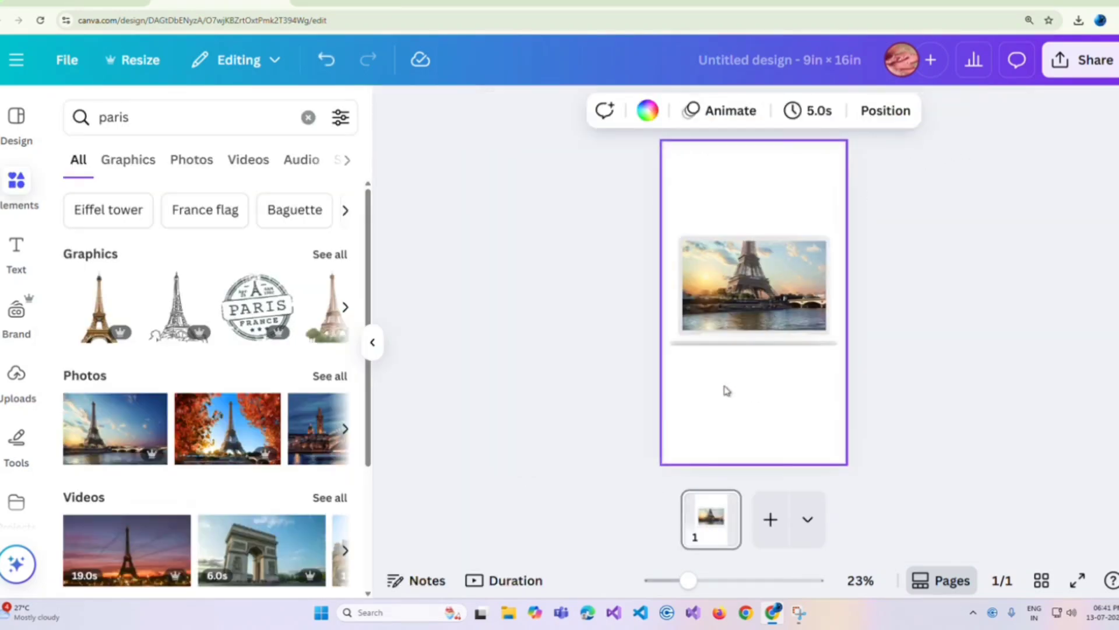
Step: Download the design as a PNG with a transparent background
{"action": "left_click", "coordinate": [1096, 61]}
{"action": "left_click", "coordinate": [819, 438]}
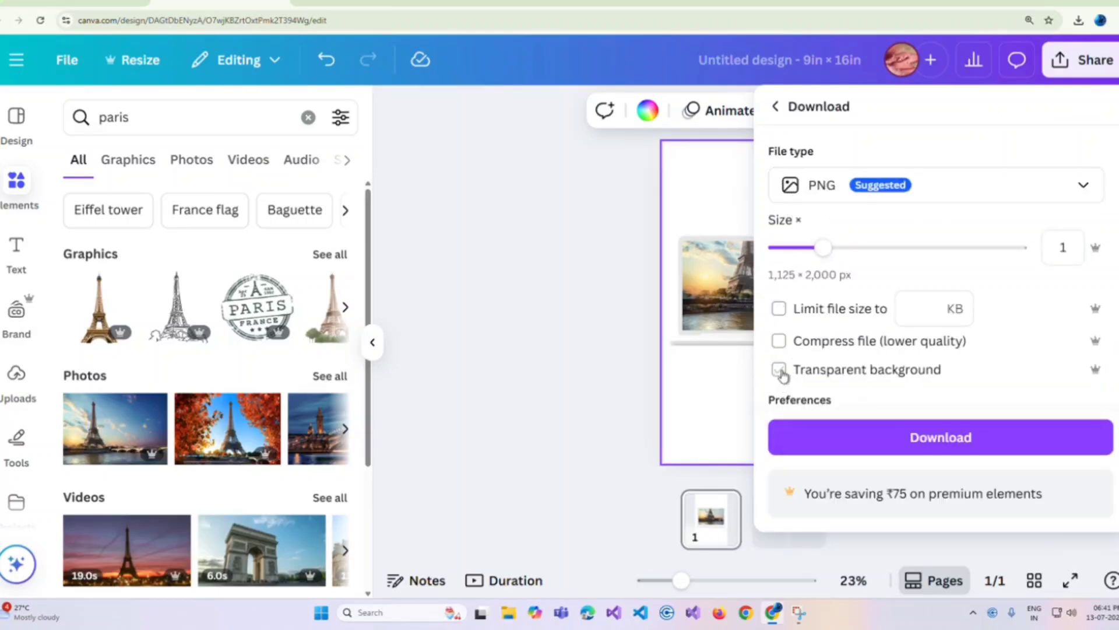
{"action": "left_click", "coordinate": [822, 435]}
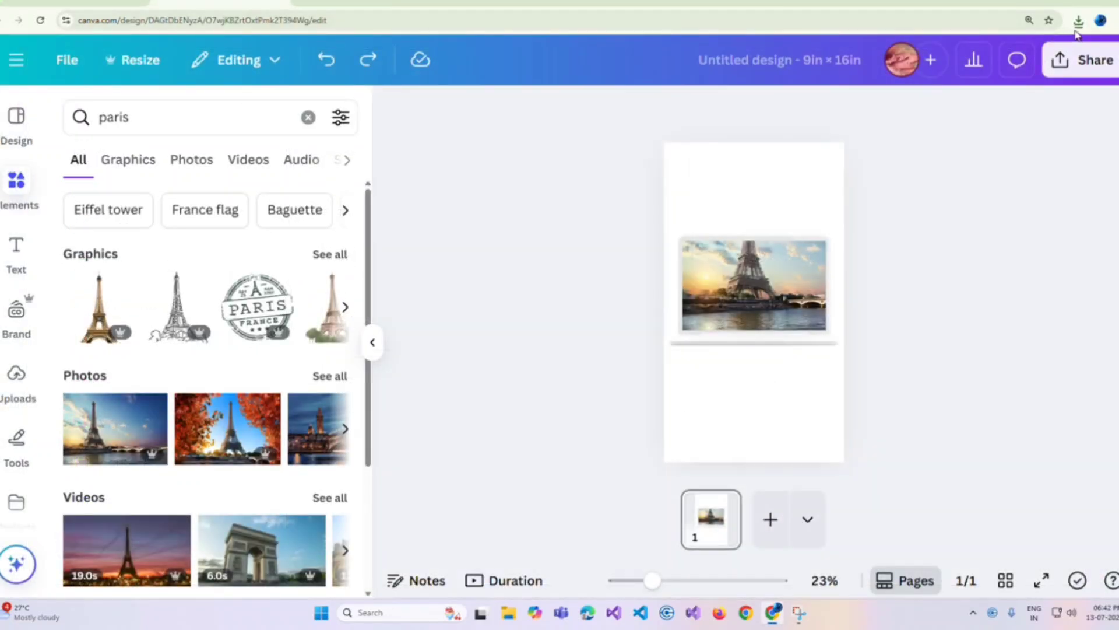
Step: Place the downloaded laptop PNG on the page and delete the original laptop frame with its photo
{"action": "left_click", "coordinate": [1077, 22]}
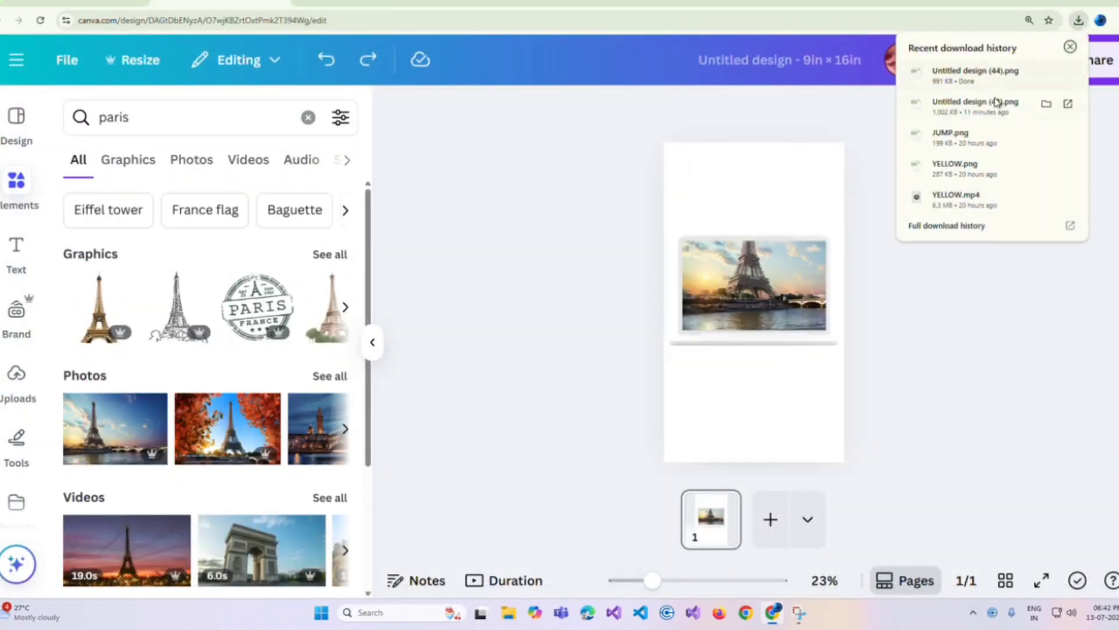
{"action": "left_click_drag", "start_coordinate": [974, 75], "coordinate": [751, 383]}
{"action": "left_click_drag", "start_coordinate": [752, 304], "coordinate": [754, 377]}
{"action": "left_click", "coordinate": [814, 275]}
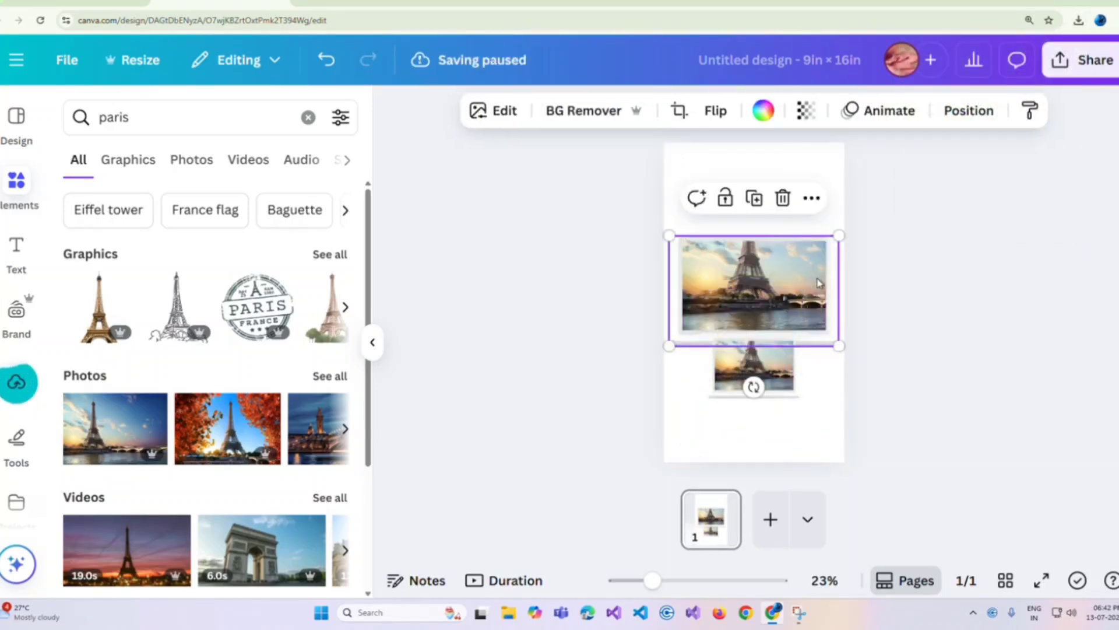
{"action": "left_click", "coordinate": [782, 195]}
Step: Crop the empty area below the laptop image, enlarge it to about 9 × 7.9 in and centre it horizontally
{"action": "left_click_drag", "start_coordinate": [764, 326], "coordinate": [763, 230]}
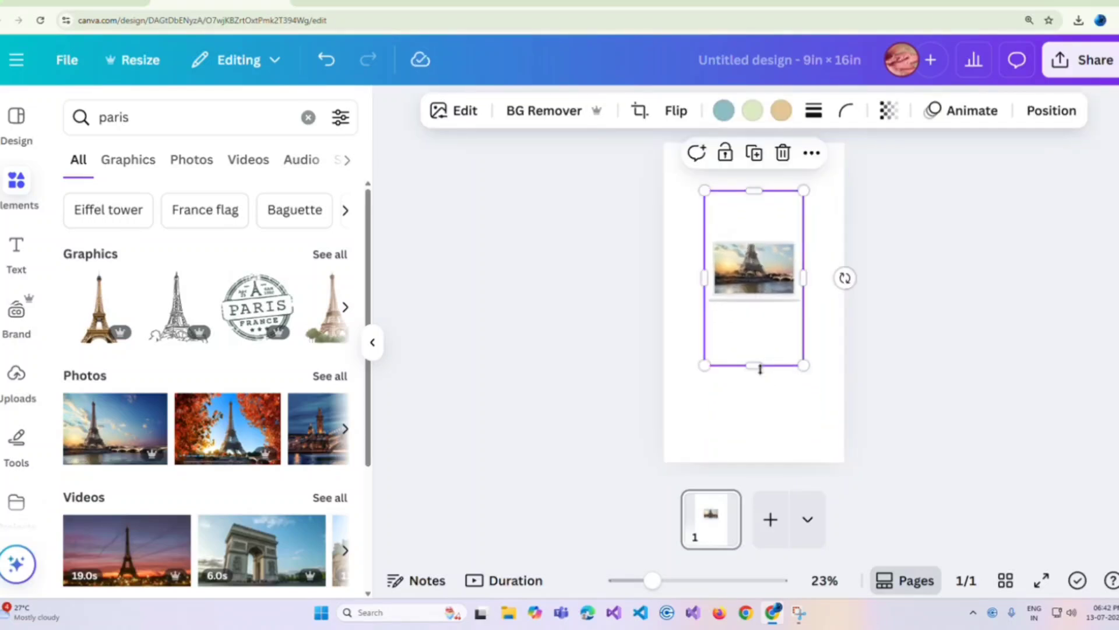
{"action": "left_click_drag", "start_coordinate": [755, 365], "coordinate": [759, 309]}
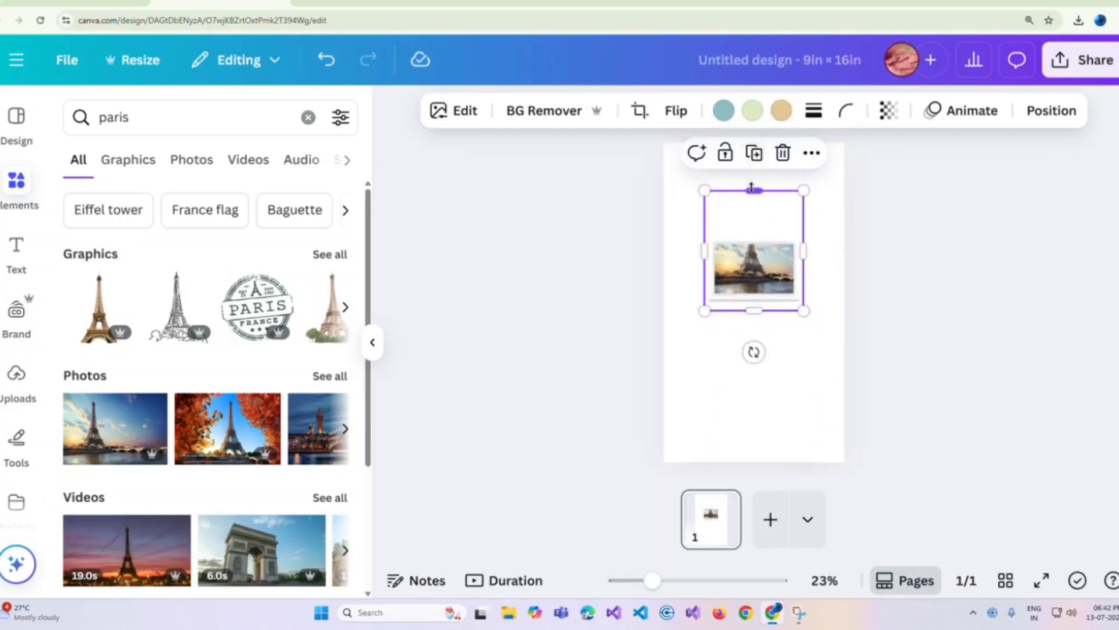
{"action": "left_click_drag", "start_coordinate": [754, 190], "coordinate": [851, 182]}
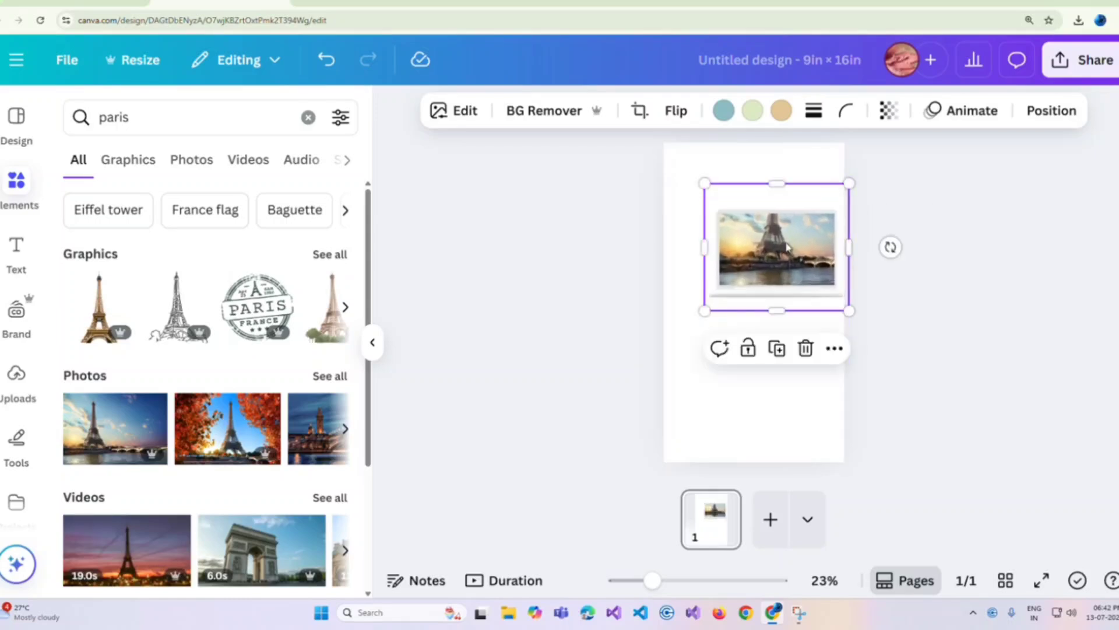
{"action": "left_click_drag", "start_coordinate": [704, 314], "coordinate": [671, 342]}
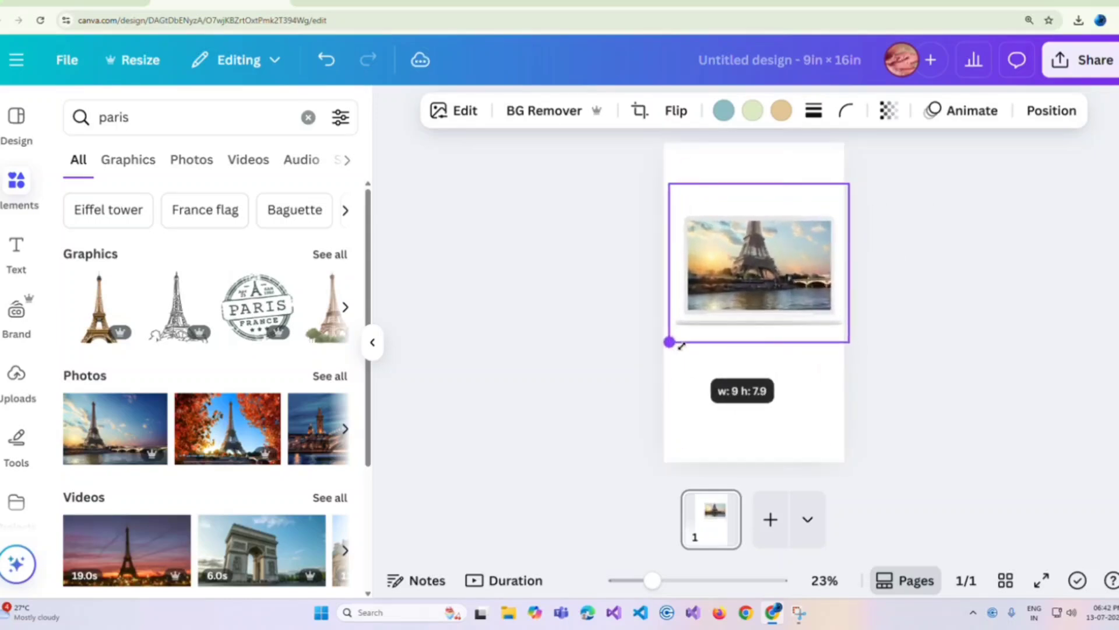
{"action": "left_click_drag", "start_coordinate": [739, 284], "coordinate": [734, 302]}
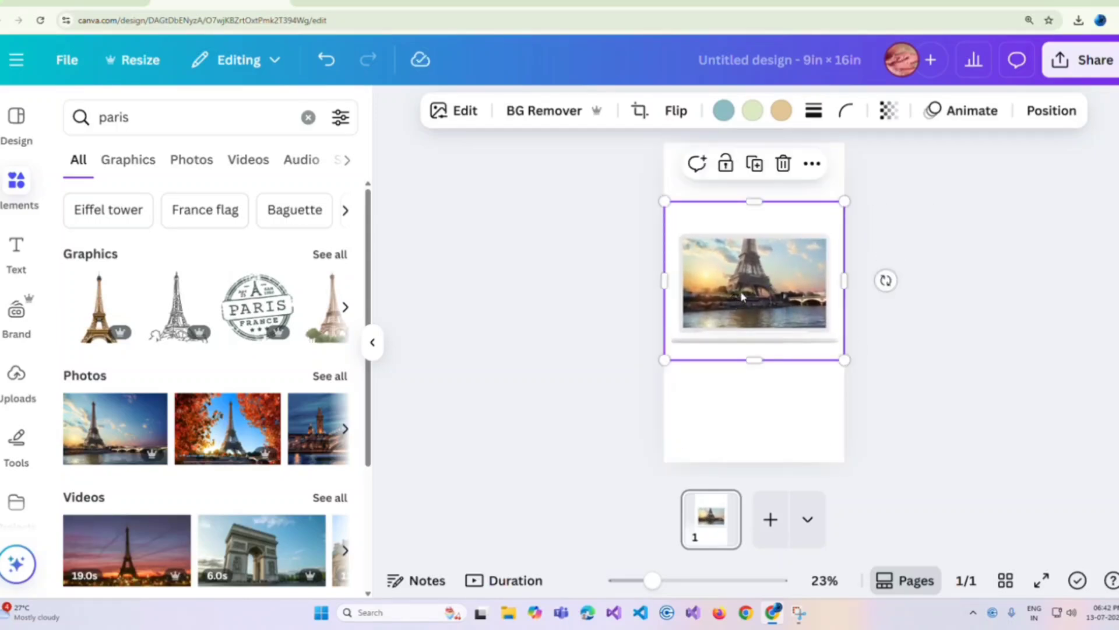
Step: Set the page background to the tan photo colour
{"action": "left_click", "coordinate": [675, 165]}
{"action": "left_click", "coordinate": [647, 110]}
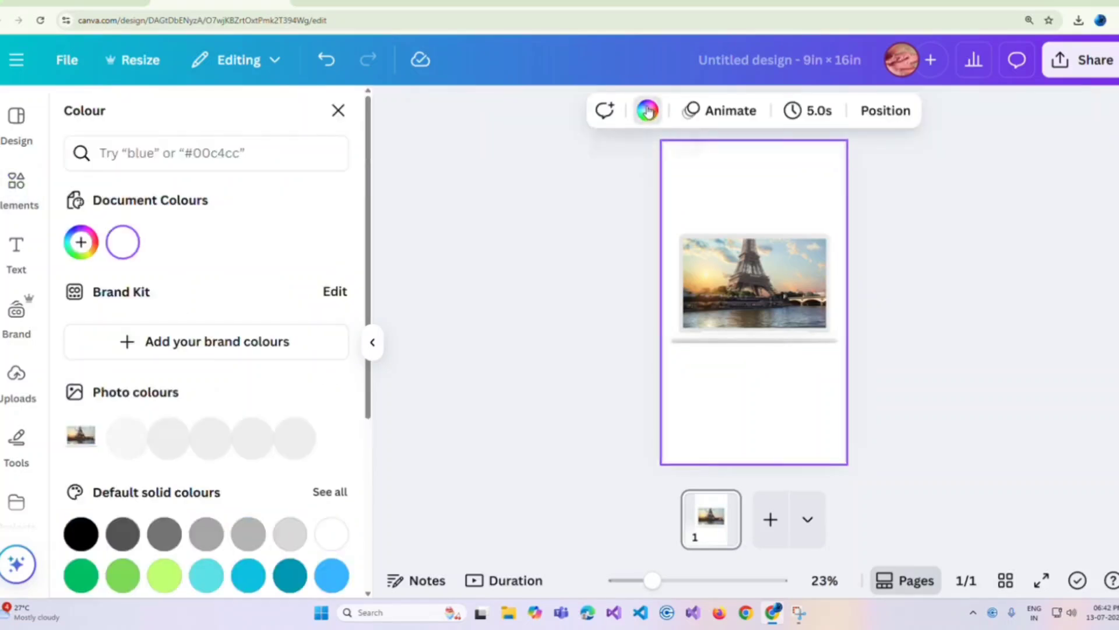
{"action": "left_click", "coordinate": [292, 435]}
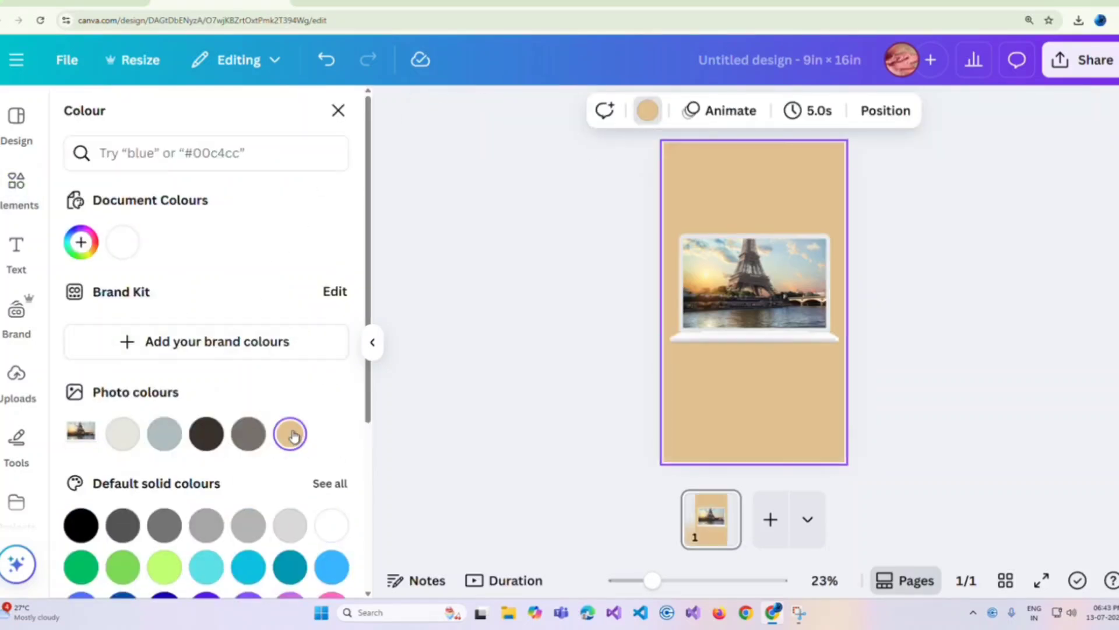
{"action": "left_click", "coordinate": [740, 294]}
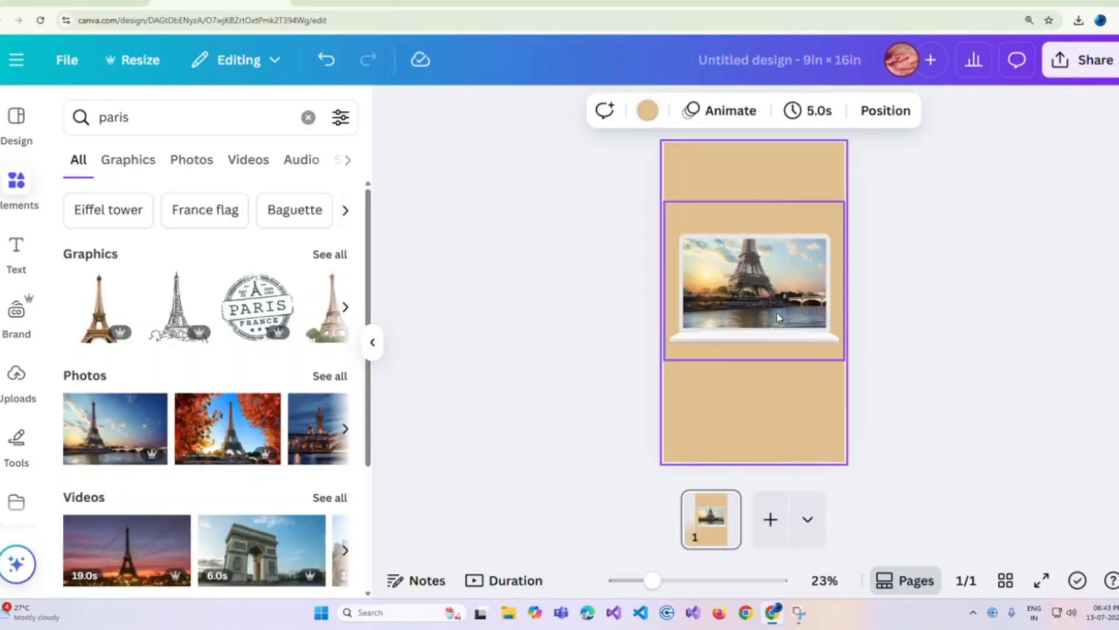
Step: Add the same Eiffel Tower sunset photo over the laptop, enlarge it slightly and remove its background
{"action": "left_click_drag", "start_coordinate": [115, 428], "coordinate": [752, 286]}
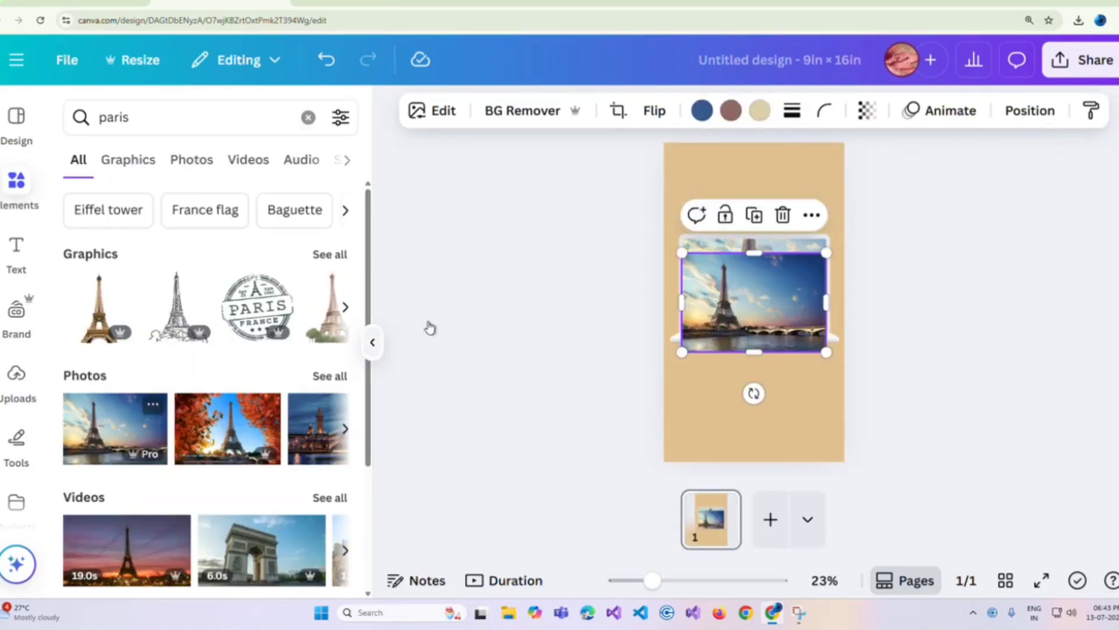
{"action": "left_click_drag", "start_coordinate": [826, 253], "coordinate": [843, 240]}
{"action": "left_click", "coordinate": [542, 110]}
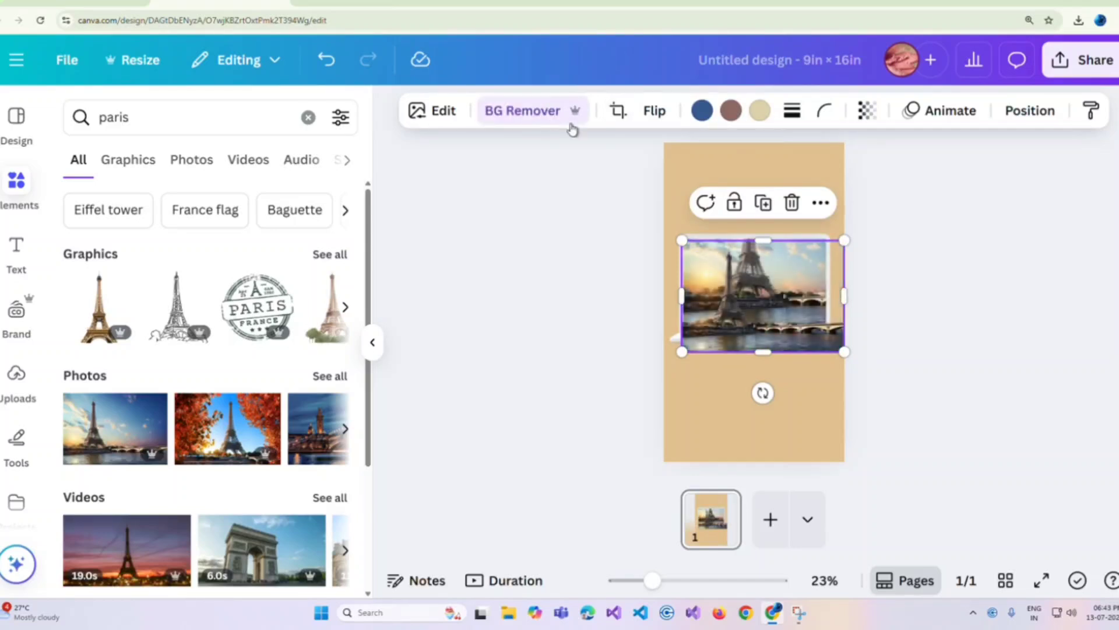
Step: Scale and align the Eiffel Tower cutout over the tower on the laptop screen, using a transparency of 33 as a guide
{"action": "left_click_drag", "start_coordinate": [845, 238], "coordinate": [914, 176]}
{"action": "left_click_drag", "start_coordinate": [758, 284], "coordinate": [760, 257]}
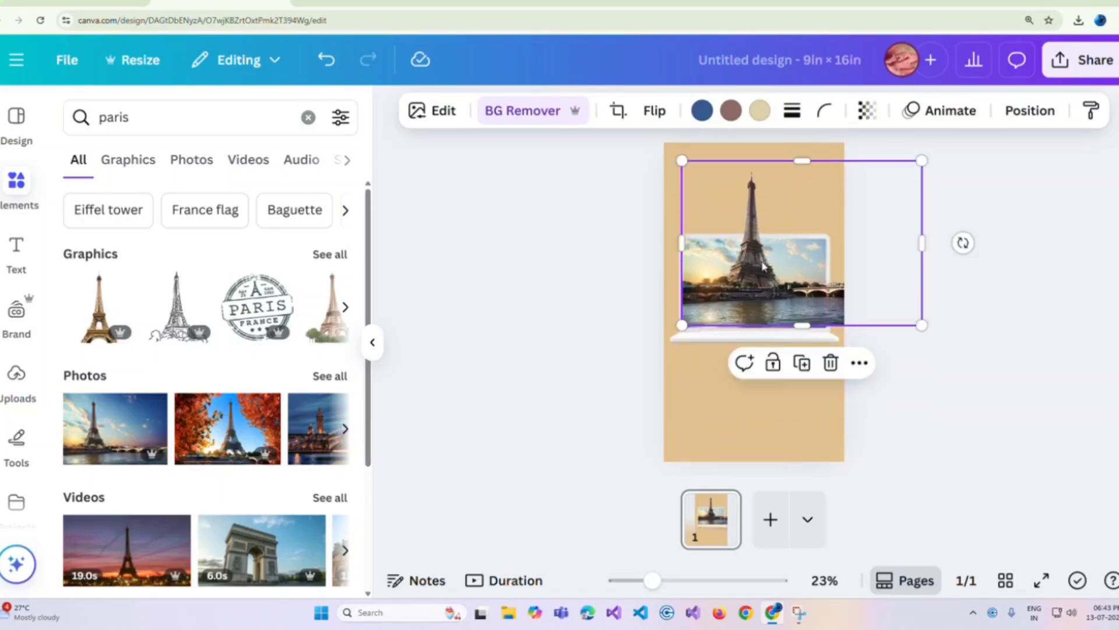
{"action": "left_click", "coordinate": [867, 111]}
{"action": "left_click_drag", "start_coordinate": [916, 184], "coordinate": [819, 194]}
{"action": "left_click", "coordinate": [1117, 318]}
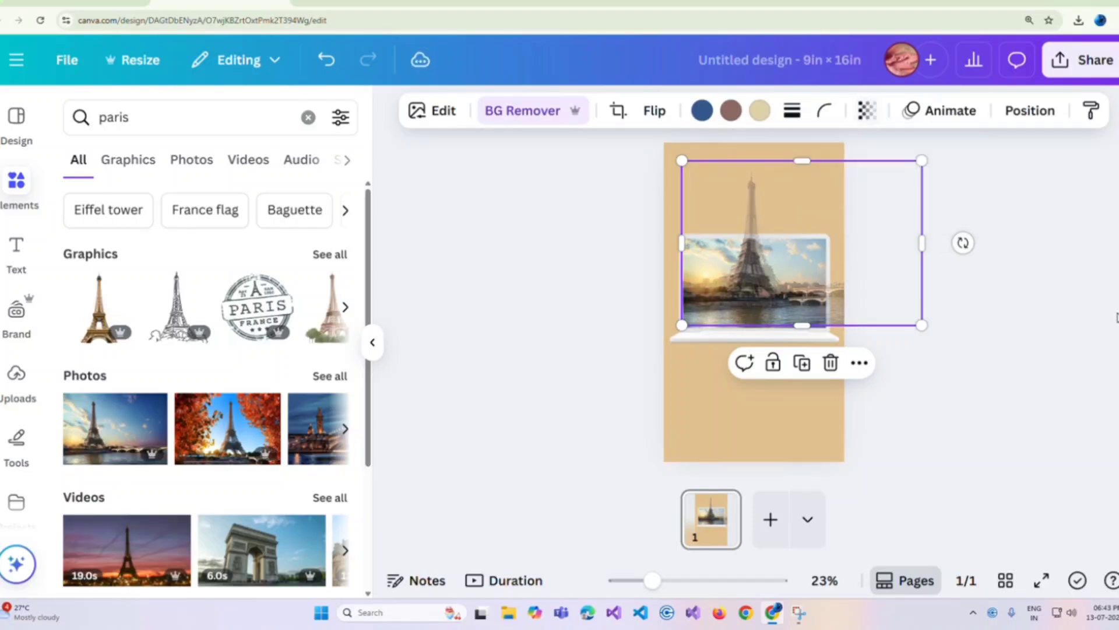
{"action": "left_click_drag", "start_coordinate": [769, 289], "coordinate": [747, 284]}
{"action": "left_click_drag", "start_coordinate": [921, 168], "coordinate": [913, 171]}
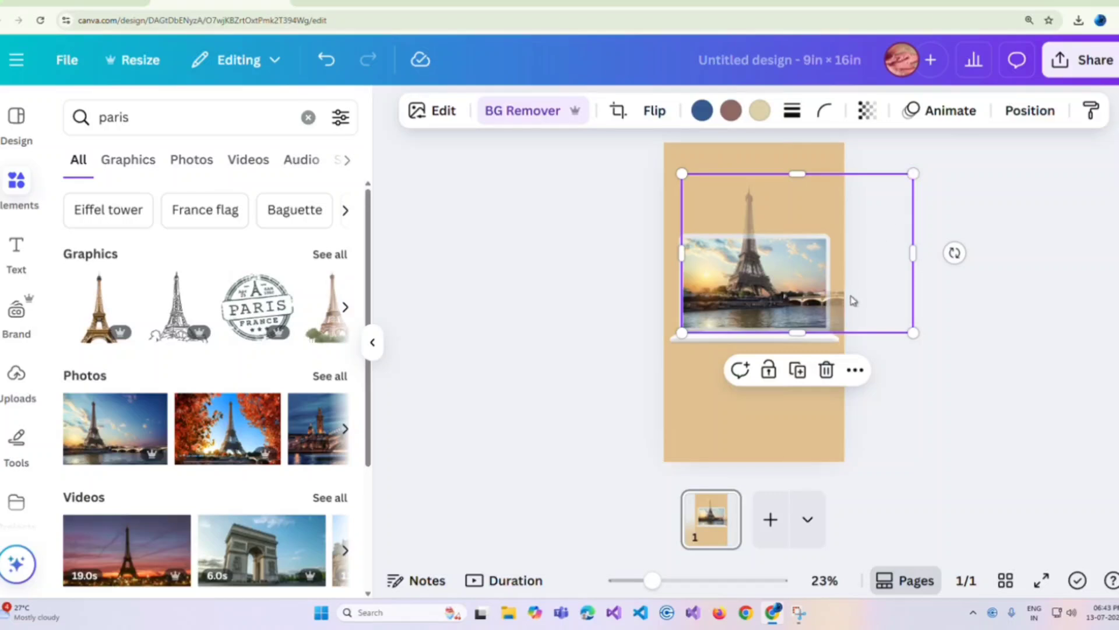
{"action": "left_click", "coordinate": [1058, 221]}
Step: Restore the Eiffel Tower cutout to full opacity
{"action": "left_click", "coordinate": [767, 284]}
{"action": "left_click", "coordinate": [867, 110]}
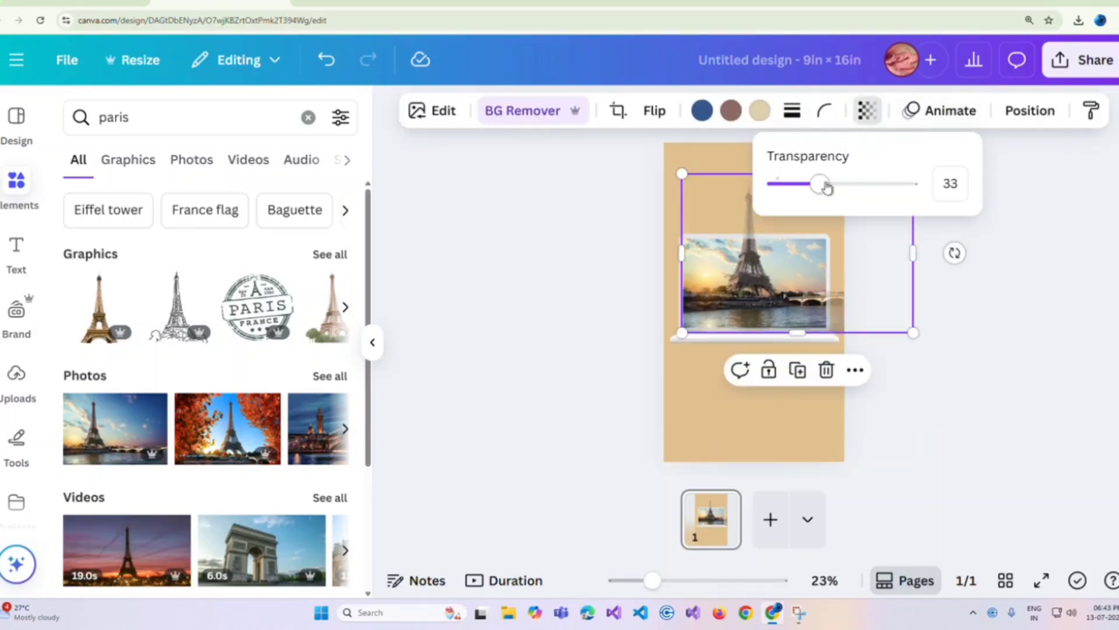
{"action": "left_click_drag", "start_coordinate": [824, 184], "coordinate": [921, 186]}
{"action": "left_click", "coordinate": [1076, 247]}
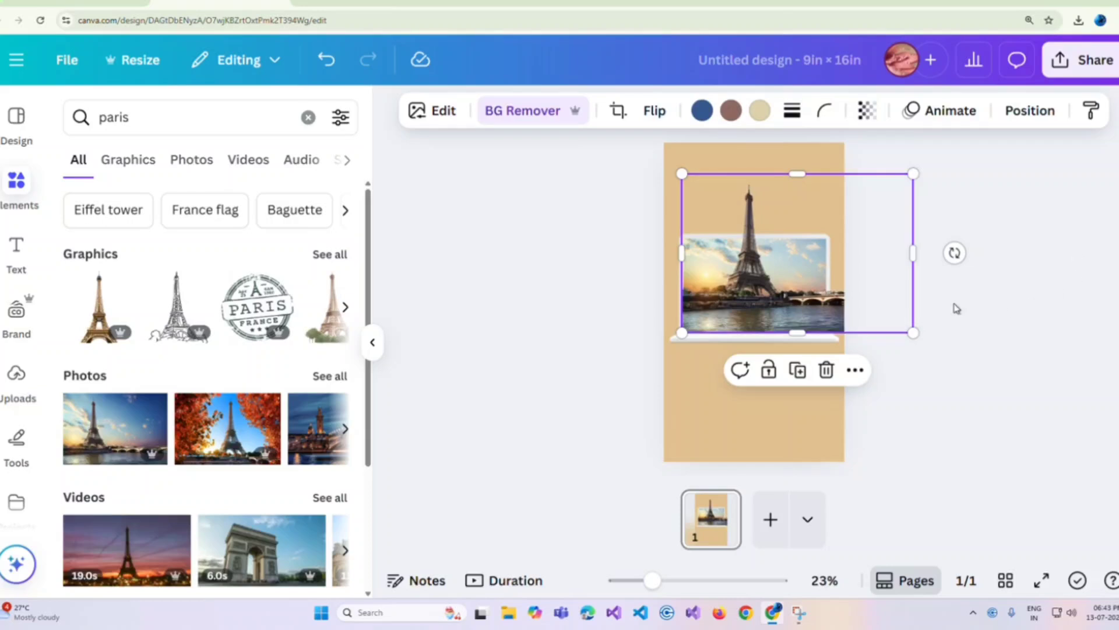
Step: Crop the right, bottom and left edges of the Eiffel Tower cutout to fit within the laptop screen
{"action": "left_click_drag", "start_coordinate": [913, 254], "coordinate": [815, 254]}
{"action": "left_click_drag", "start_coordinate": [753, 330], "coordinate": [754, 318]}
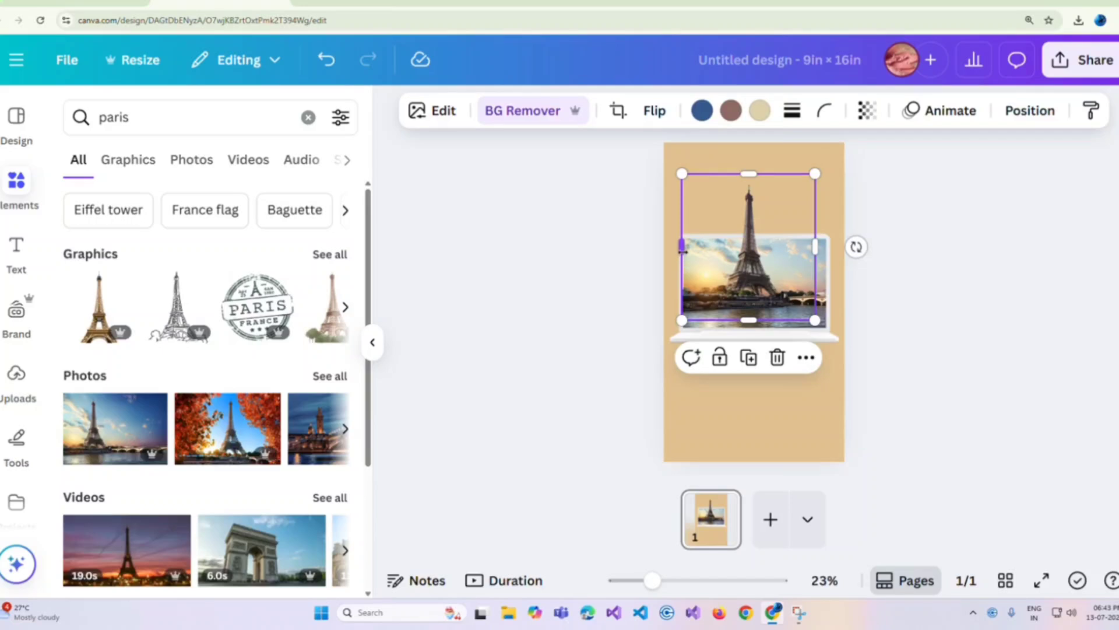
{"action": "left_click_drag", "start_coordinate": [682, 249], "coordinate": [689, 249]}
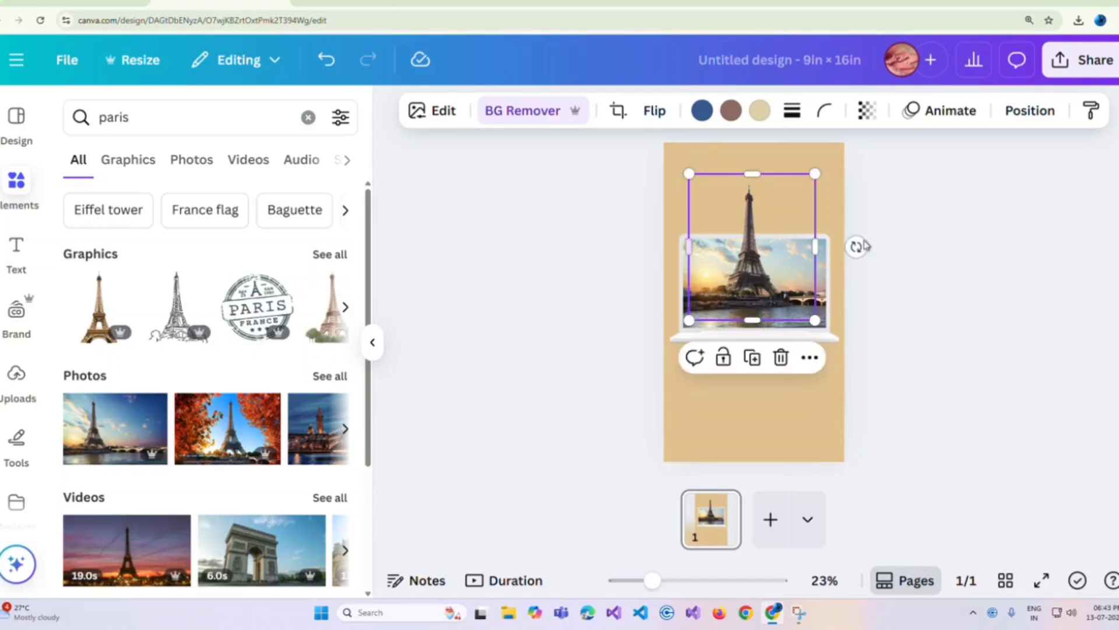
Step: Clear the paris search and search the elements library for "white clouds"
{"action": "left_click", "coordinate": [952, 237]}
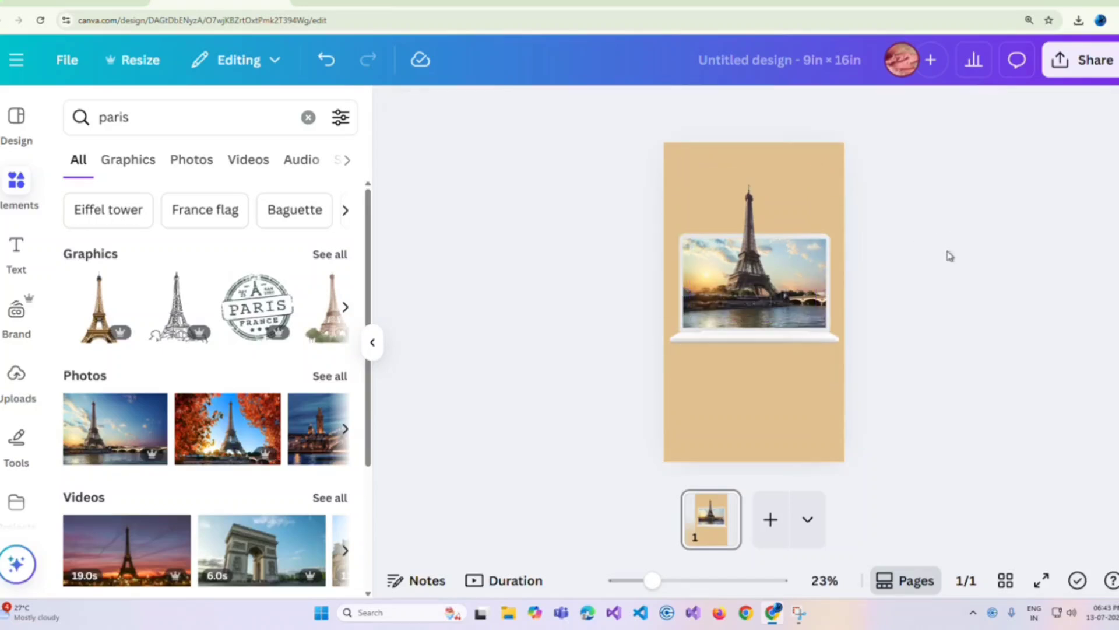
{"action": "left_click", "coordinate": [308, 117]}
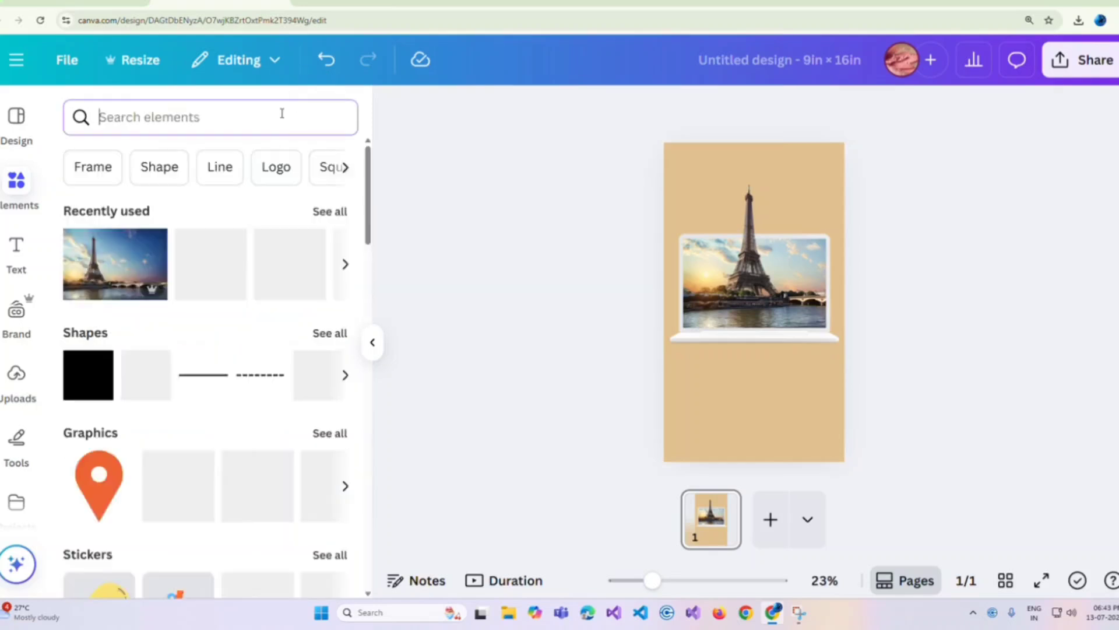
{"action": "type", "text": "c"}
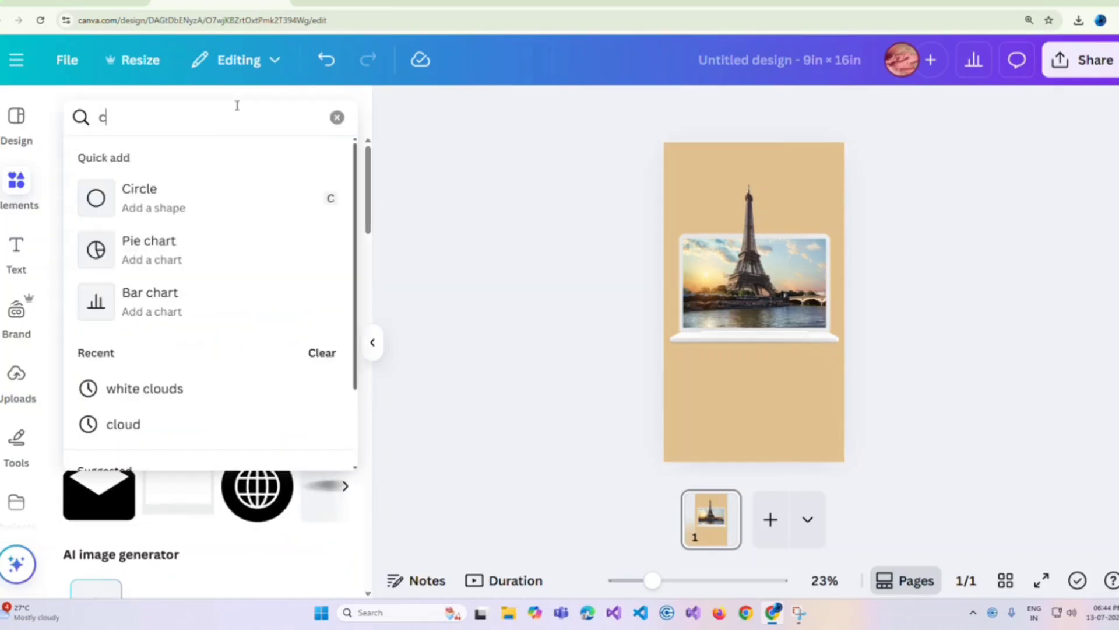
{"action": "type", "text": "lou"}
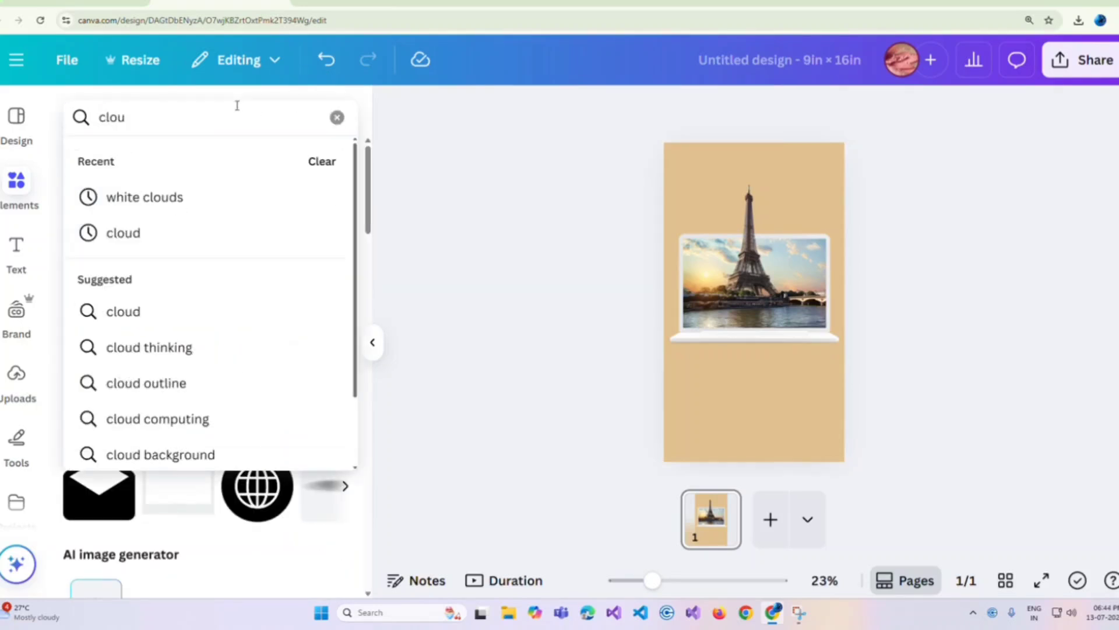
{"action": "left_click", "coordinate": [213, 196]}
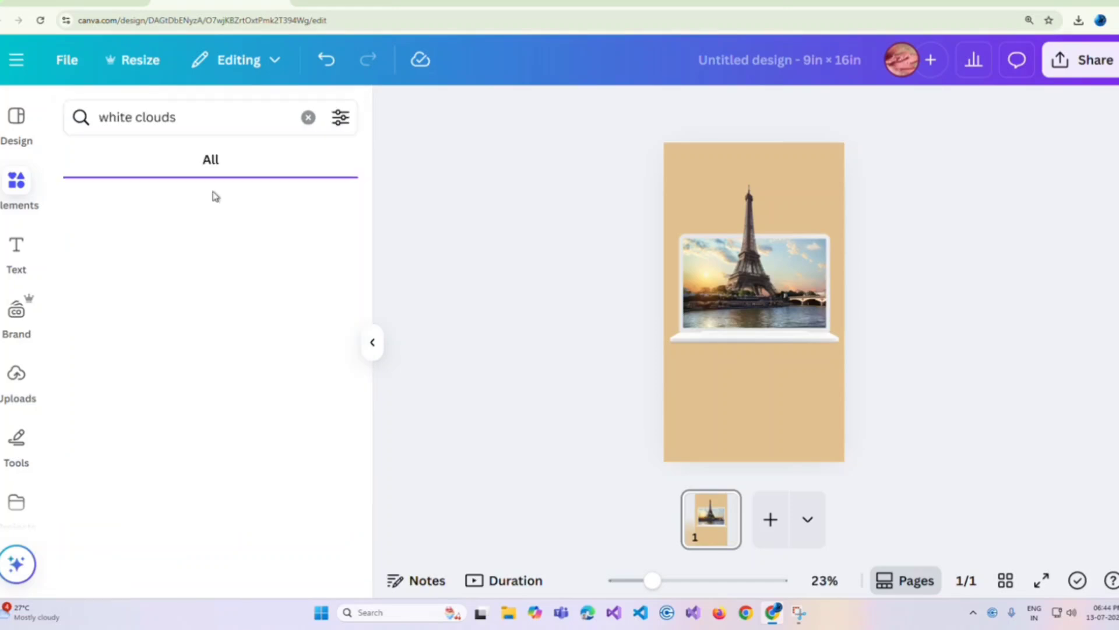
Step: Add white cloud graphics, scaled down, at the laptop's upper-left and upper-right corners
{"action": "left_click", "coordinate": [183, 300]}
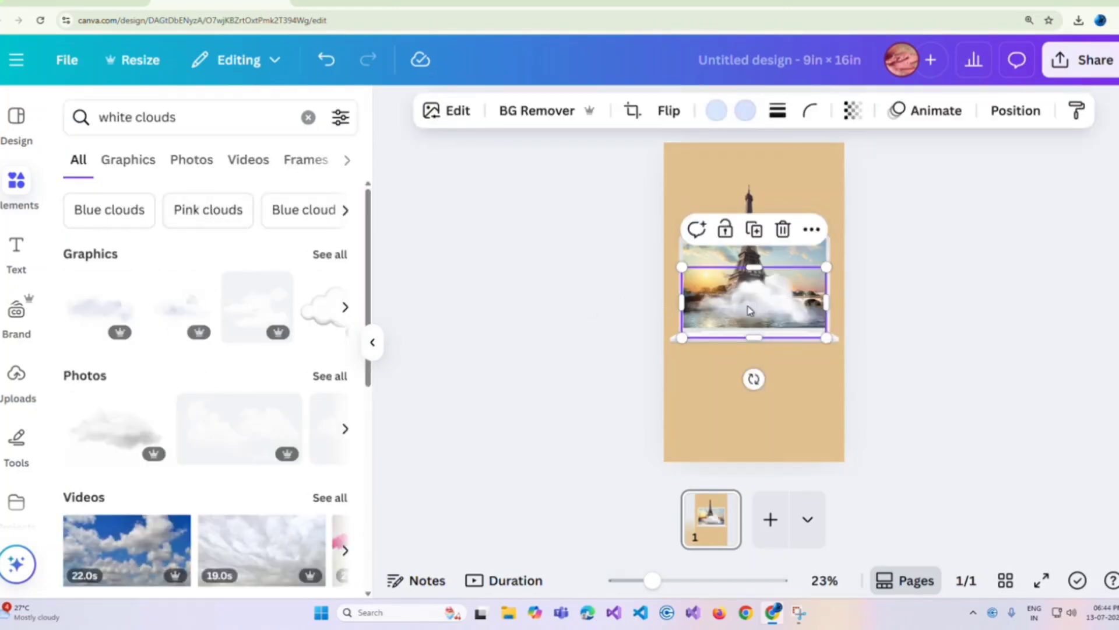
{"action": "left_click_drag", "start_coordinate": [750, 310], "coordinate": [664, 247]}
{"action": "left_click_drag", "start_coordinate": [591, 209], "coordinate": [833, 261]}
{"action": "left_click", "coordinate": [685, 198]}
{"action": "left_click", "coordinate": [724, 173]}
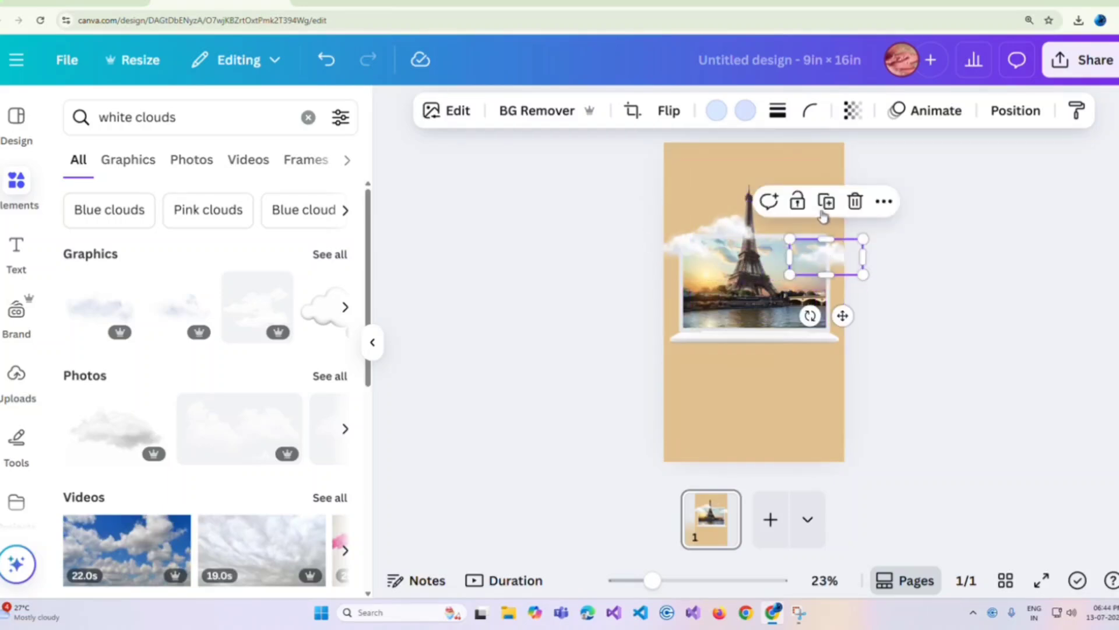
Step: Add another small white cloud above the laptop near the page's right edge and adjust the cloud on the laptop's upper-right corner
{"action": "left_click", "coordinate": [123, 307]}
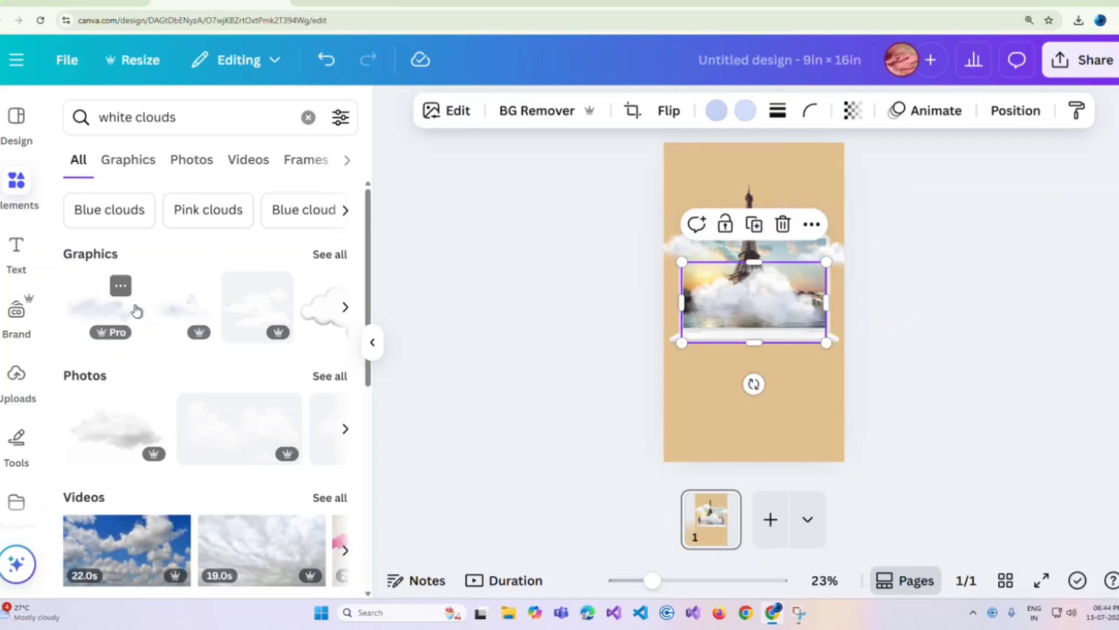
{"action": "left_click_drag", "start_coordinate": [690, 263], "coordinate": [834, 217]}
{"action": "left_click", "coordinate": [834, 256]}
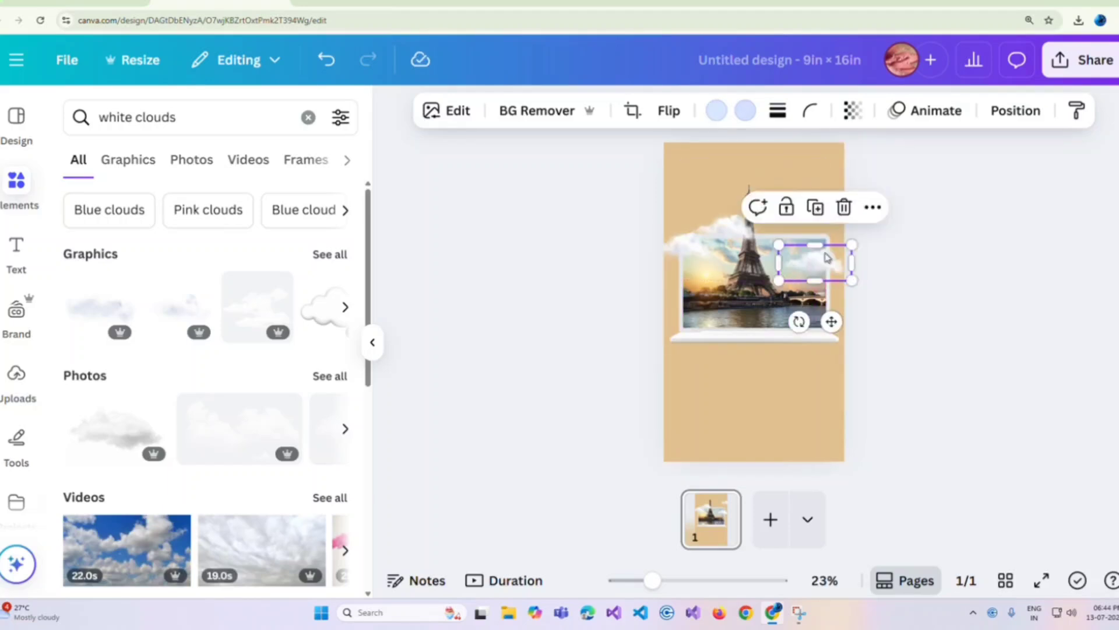
{"action": "left_click_drag", "start_coordinate": [743, 237], "coordinate": [743, 224]}
{"action": "left_click_drag", "start_coordinate": [822, 256], "coordinate": [829, 249]}
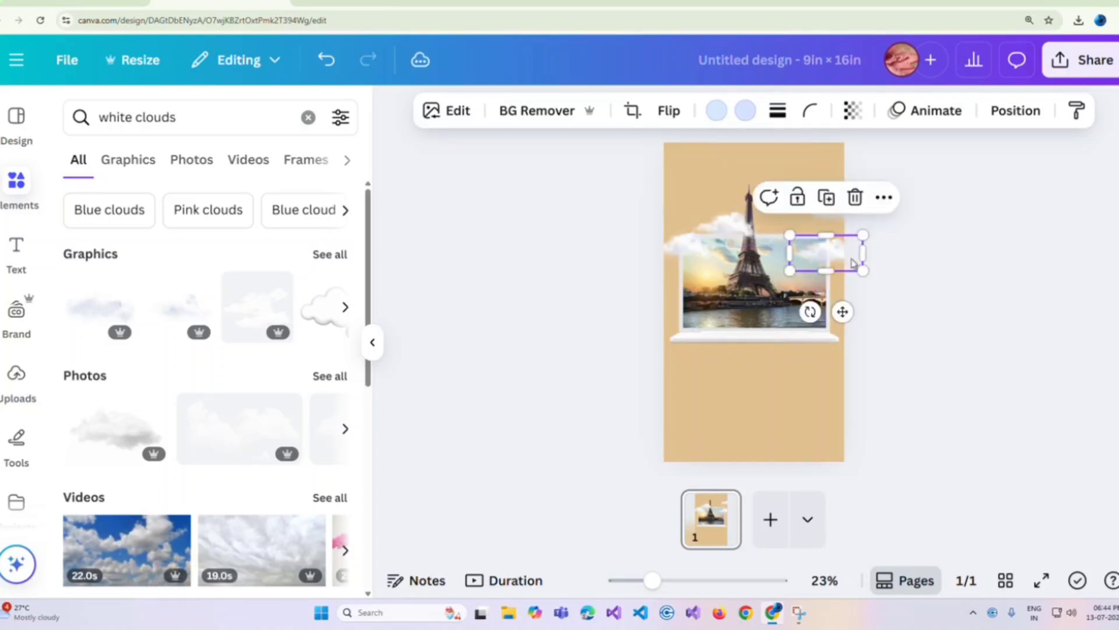
{"action": "left_click", "coordinate": [881, 250]}
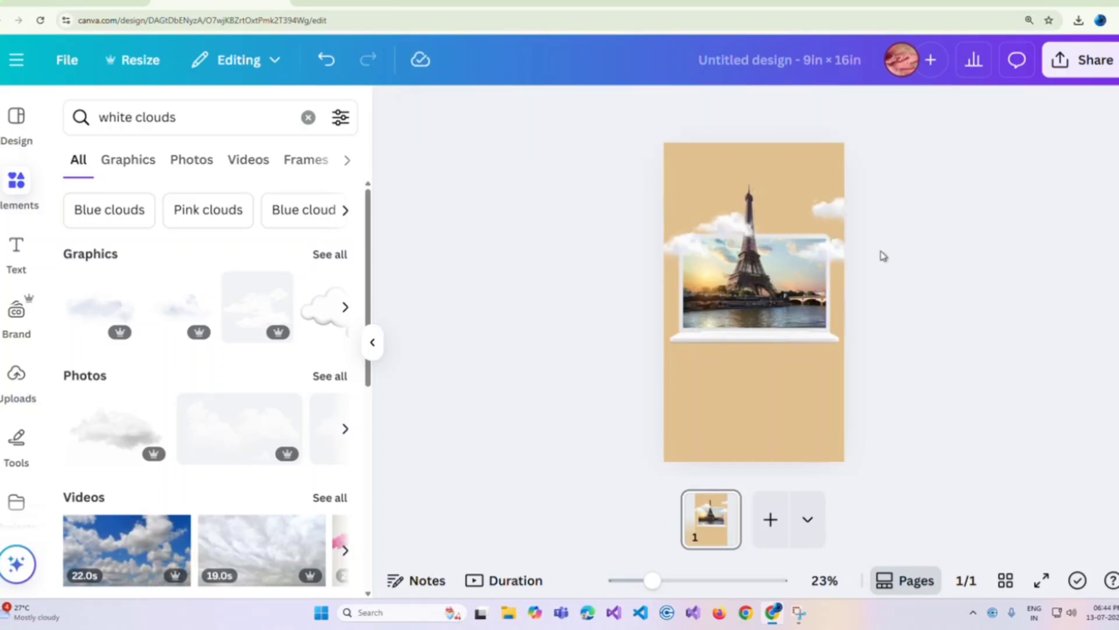
Step: Search the elements library for "small birds" and open the collection of the Flying Bird Silhouette graphic
{"action": "left_click", "coordinate": [307, 118]}
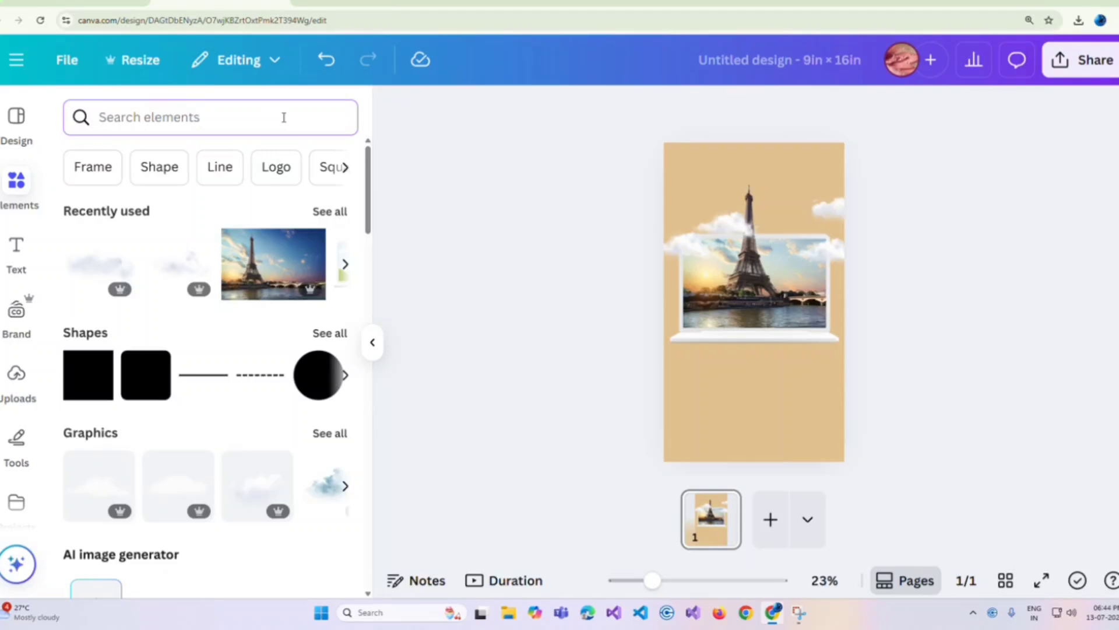
{"action": "type", "text": "Sm"}
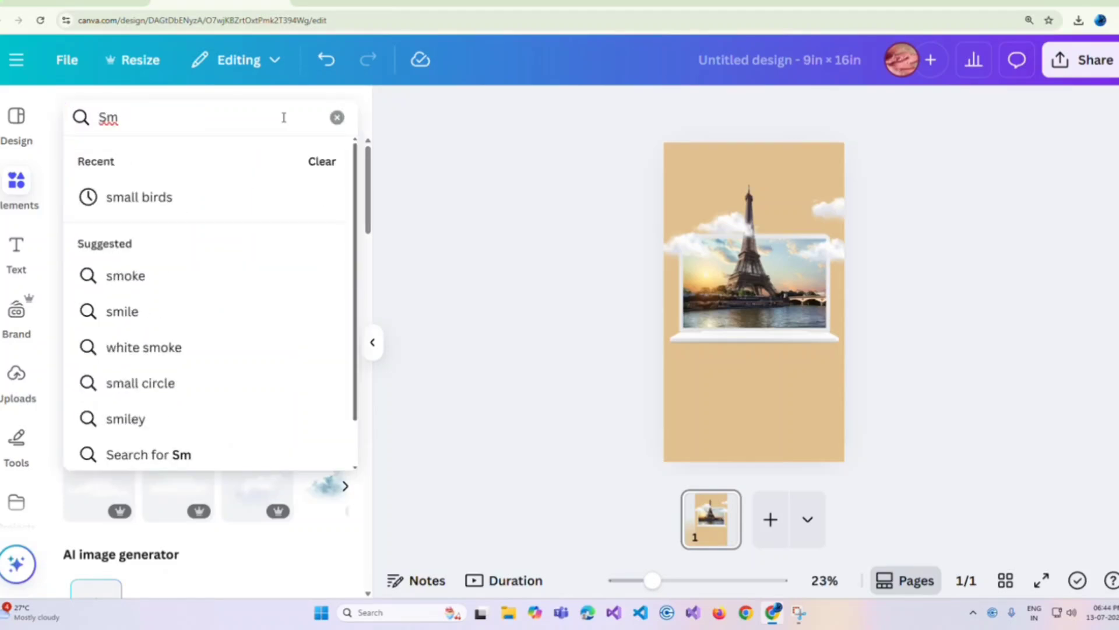
{"action": "left_click", "coordinate": [187, 196]}
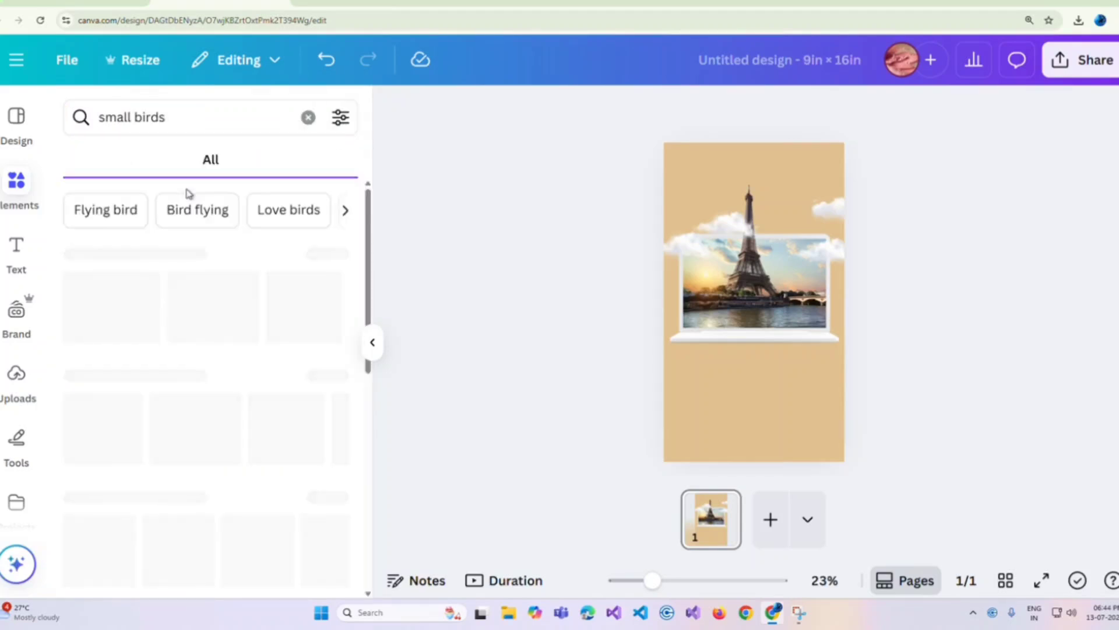
{"action": "left_click", "coordinate": [121, 285]}
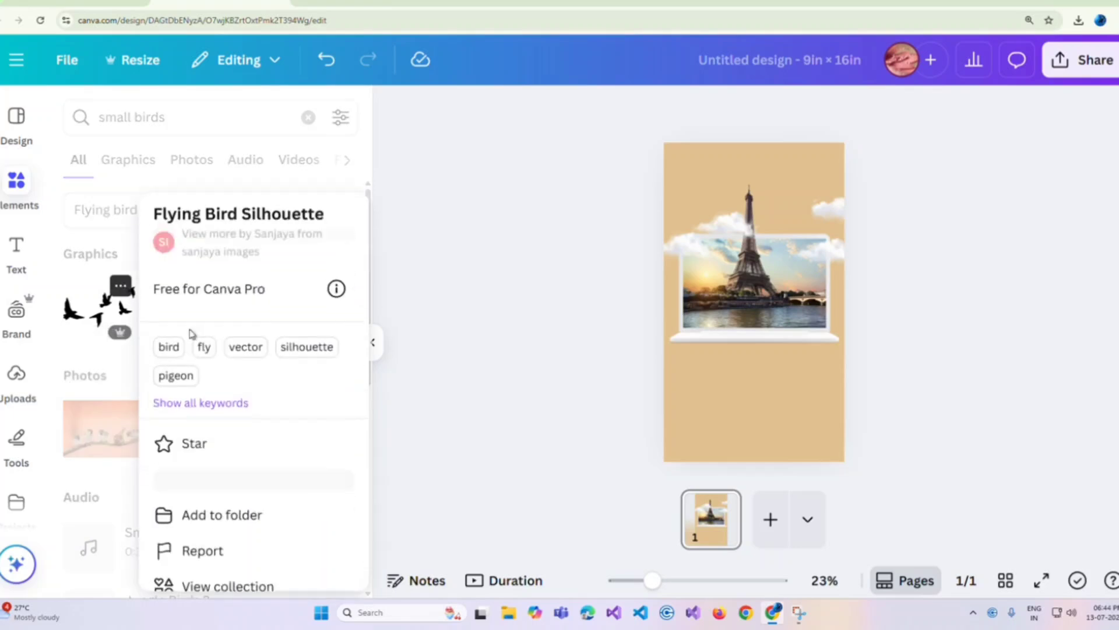
{"action": "left_click", "coordinate": [231, 581]}
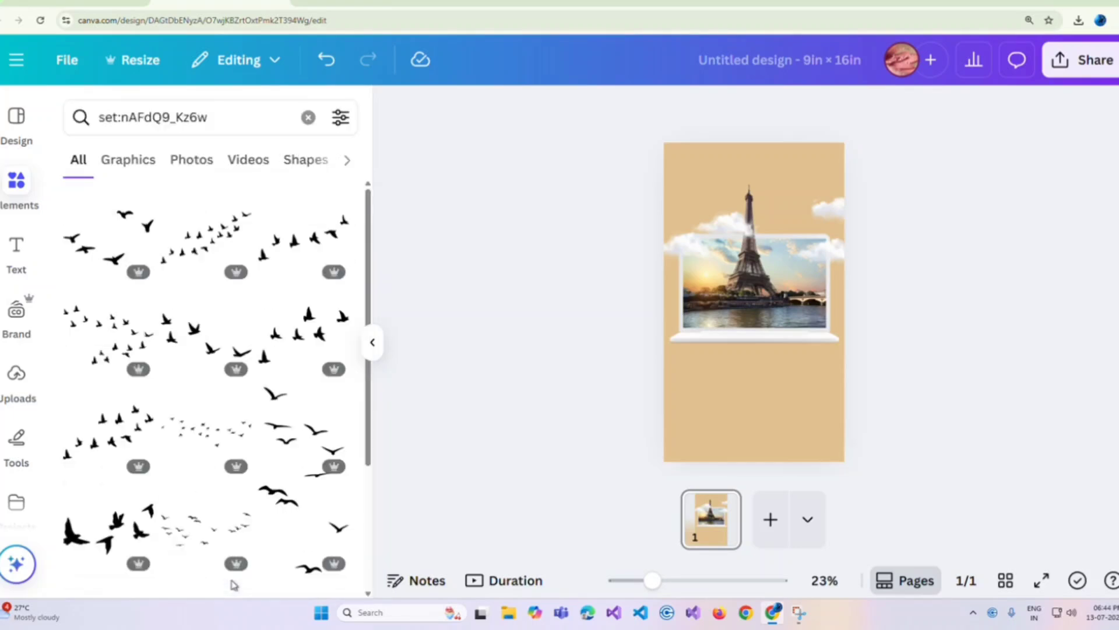
Step: Add the scattered small-bird flock between the tower and the right-hand clouds and enlarge it slightly
{"action": "left_click", "coordinate": [186, 440]}
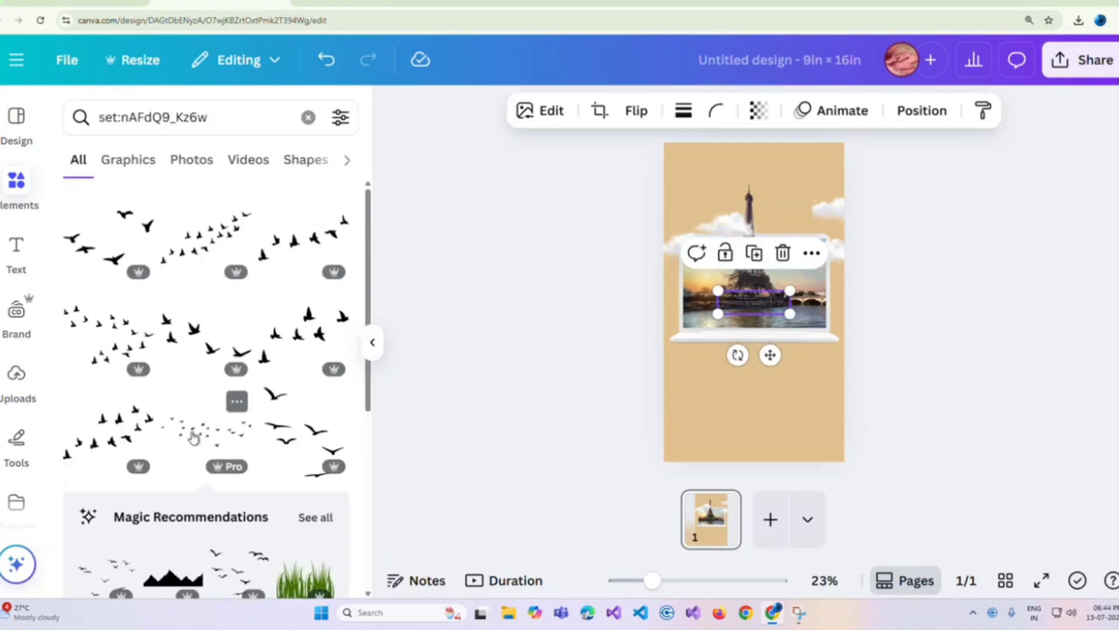
{"action": "left_click_drag", "start_coordinate": [770, 355], "coordinate": [841, 292]}
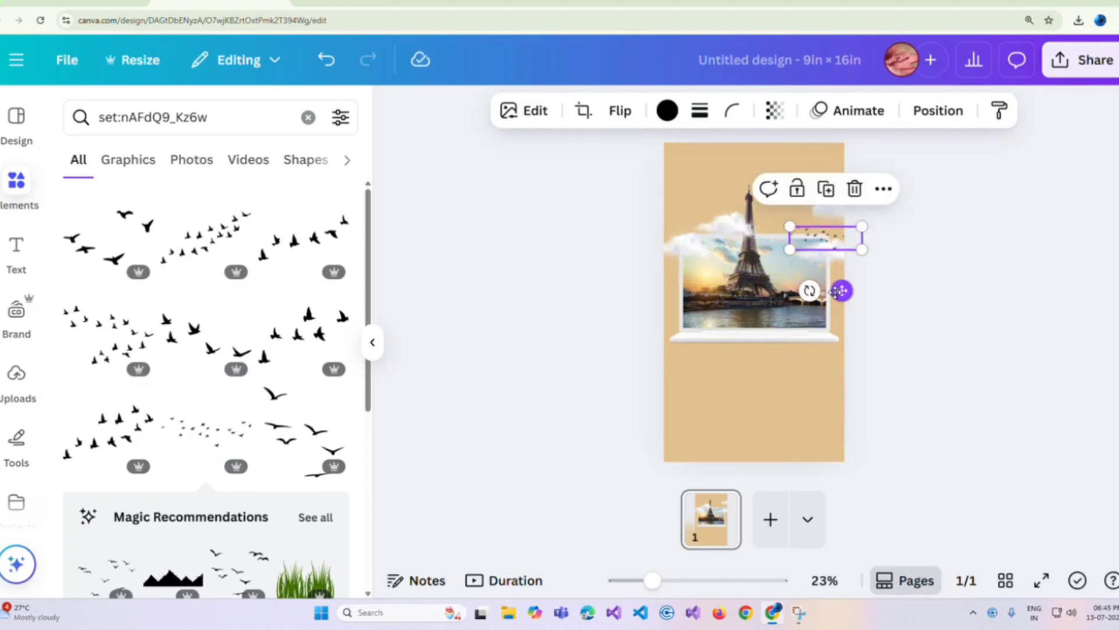
{"action": "left_click", "coordinate": [939, 295]}
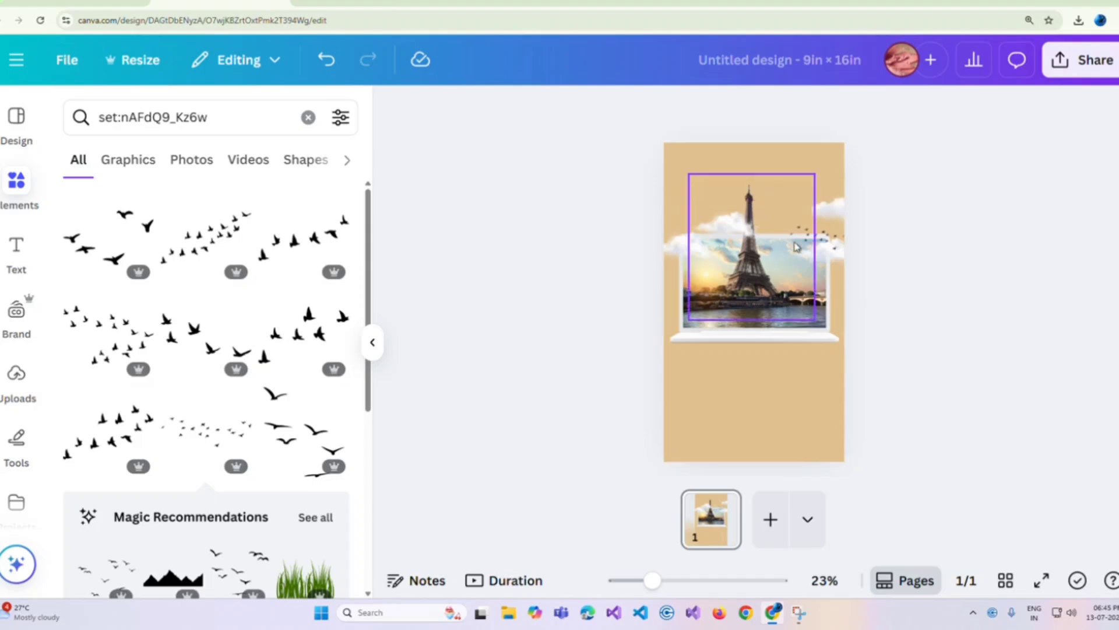
{"action": "left_click", "coordinate": [815, 236]}
{"action": "left_click_drag", "start_coordinate": [778, 221], "coordinate": [774, 218]}
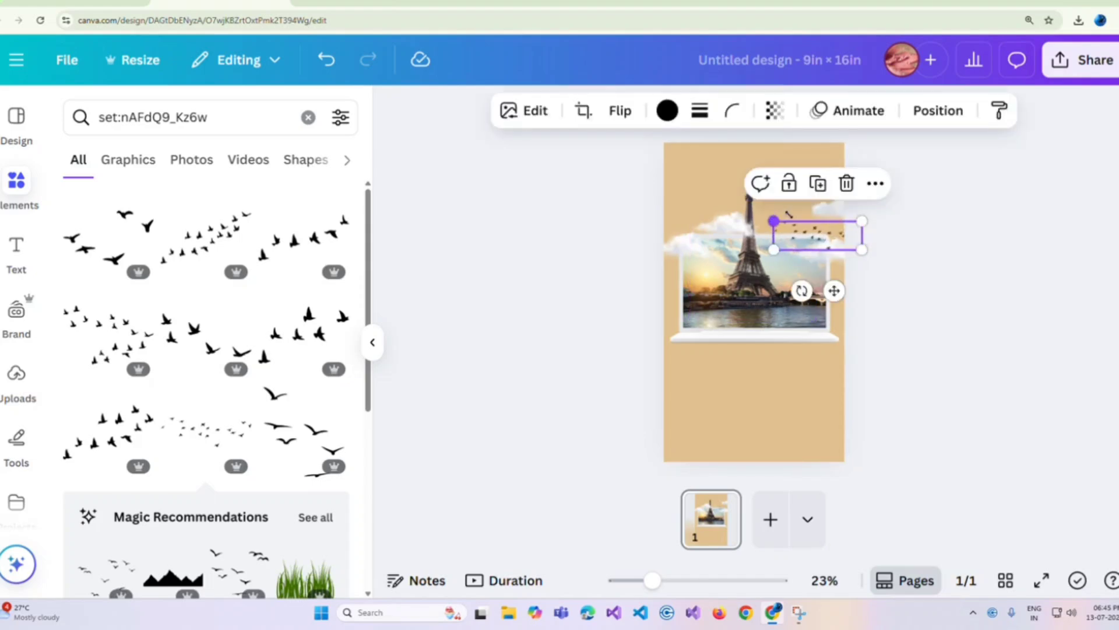
{"action": "left_click", "coordinate": [914, 220]}
Step: Apply a Drop shadow to the laptop image
{"action": "left_click", "coordinate": [372, 342]}
{"action": "left_click", "coordinate": [534, 330]}
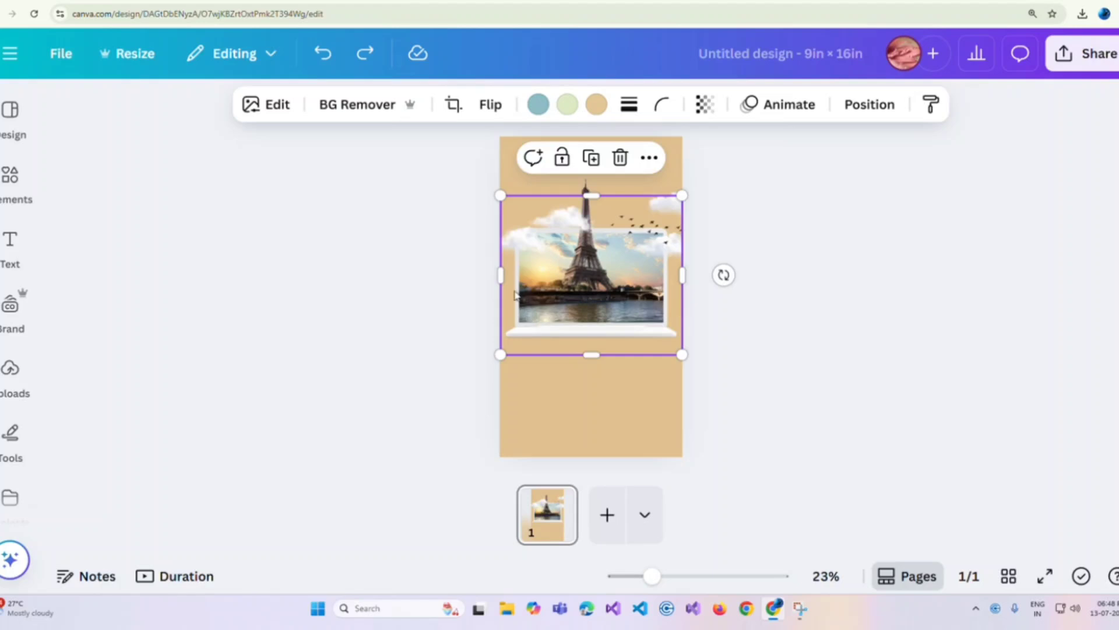
{"action": "left_click", "coordinate": [267, 105]}
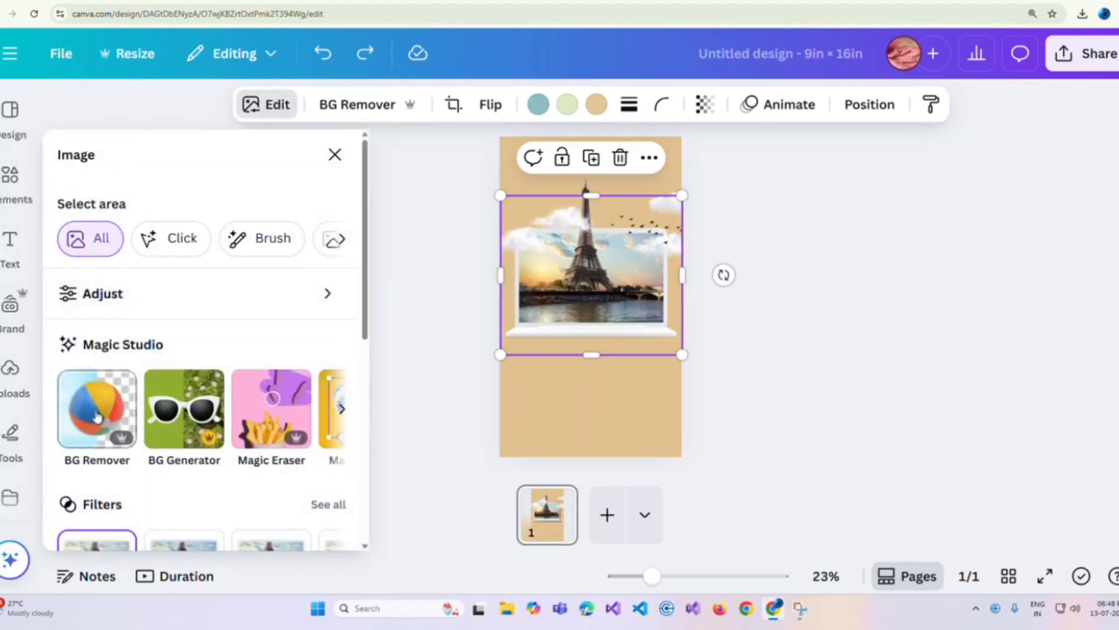
{"action": "scroll", "coordinate": [80, 493], "scroll_direction": "down", "scroll_amount": 5}
{"action": "left_click", "coordinate": [81, 469]}
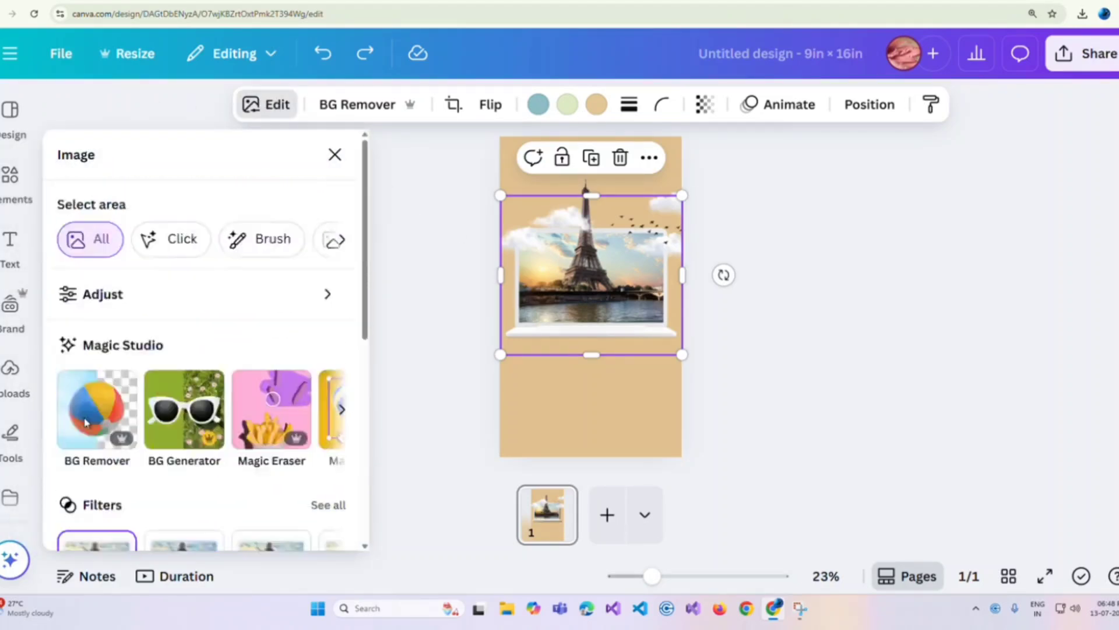
{"action": "scroll", "coordinate": [86, 424], "scroll_direction": "down", "scroll_amount": 1}
{"action": "left_click", "coordinate": [209, 297]}
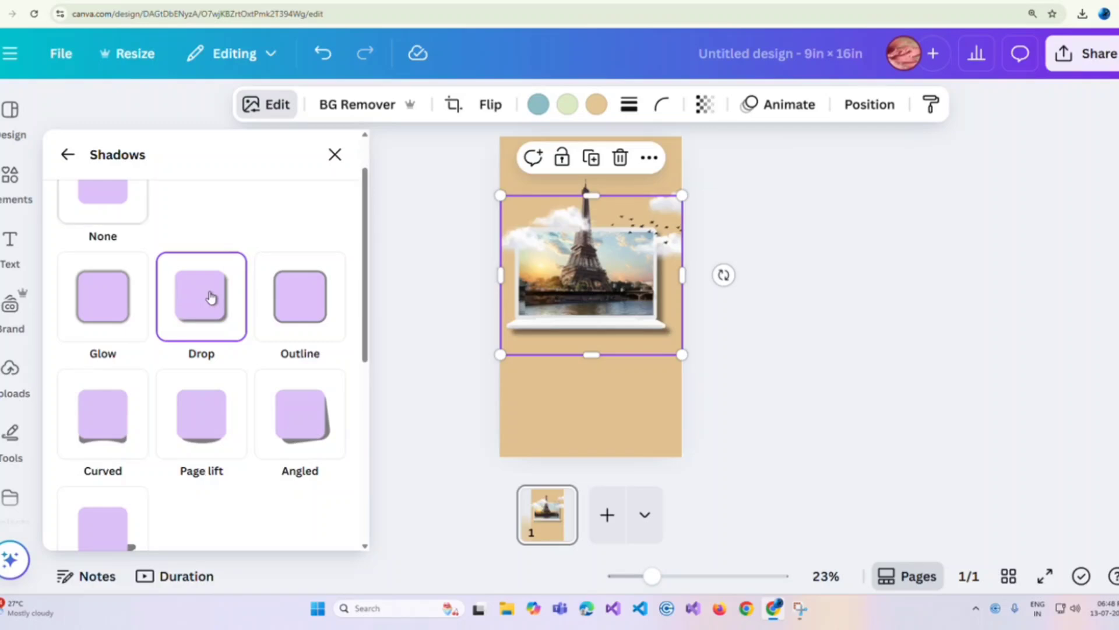
Step: Set the laptop shadow's angle to 50, distance to 30 and intensity to 72
{"action": "scroll", "coordinate": [215, 367], "scroll_direction": "down", "scroll_amount": 5}
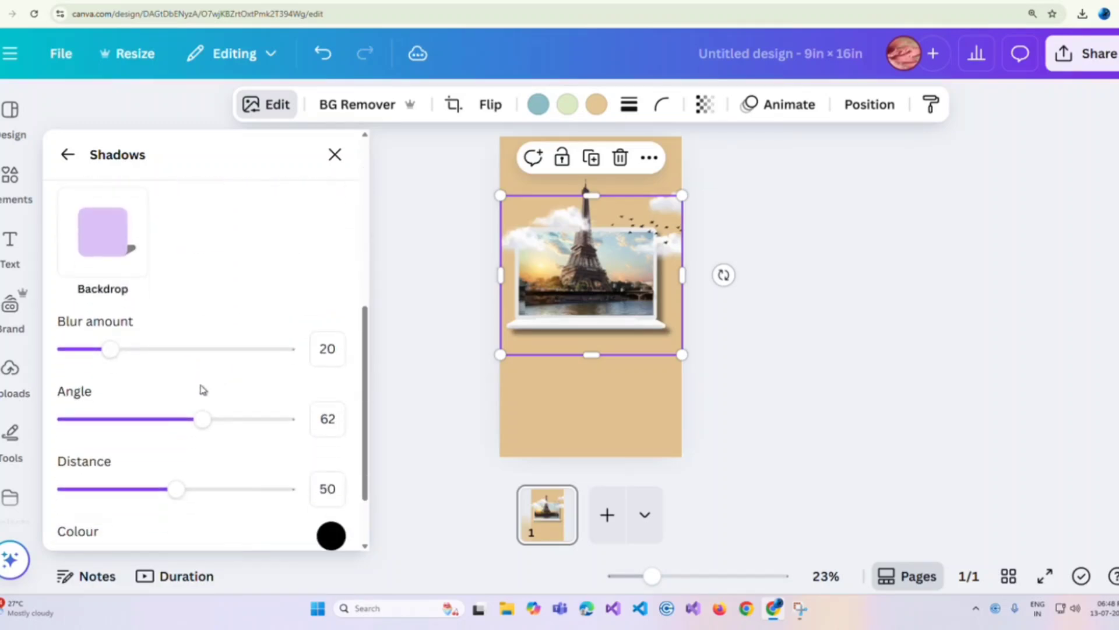
{"action": "left_click", "coordinate": [194, 419]}
{"action": "left_click_drag", "start_coordinate": [195, 422], "coordinate": [177, 423]}
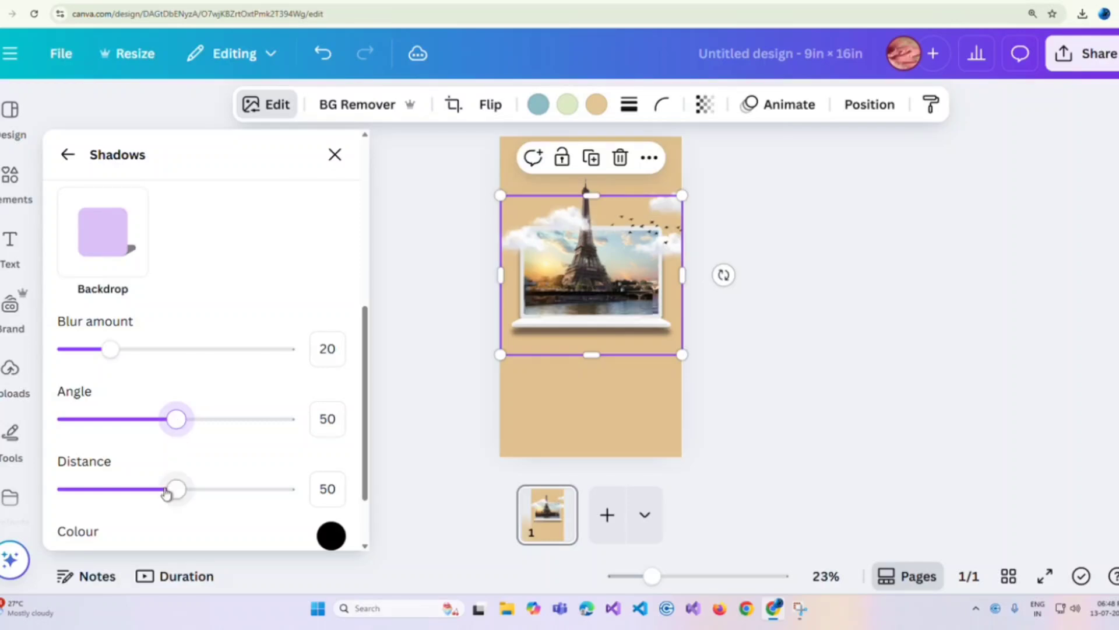
{"action": "left_click_drag", "start_coordinate": [176, 488], "coordinate": [235, 517]}
{"action": "scroll", "coordinate": [130, 487], "scroll_direction": "down", "scroll_amount": 2}
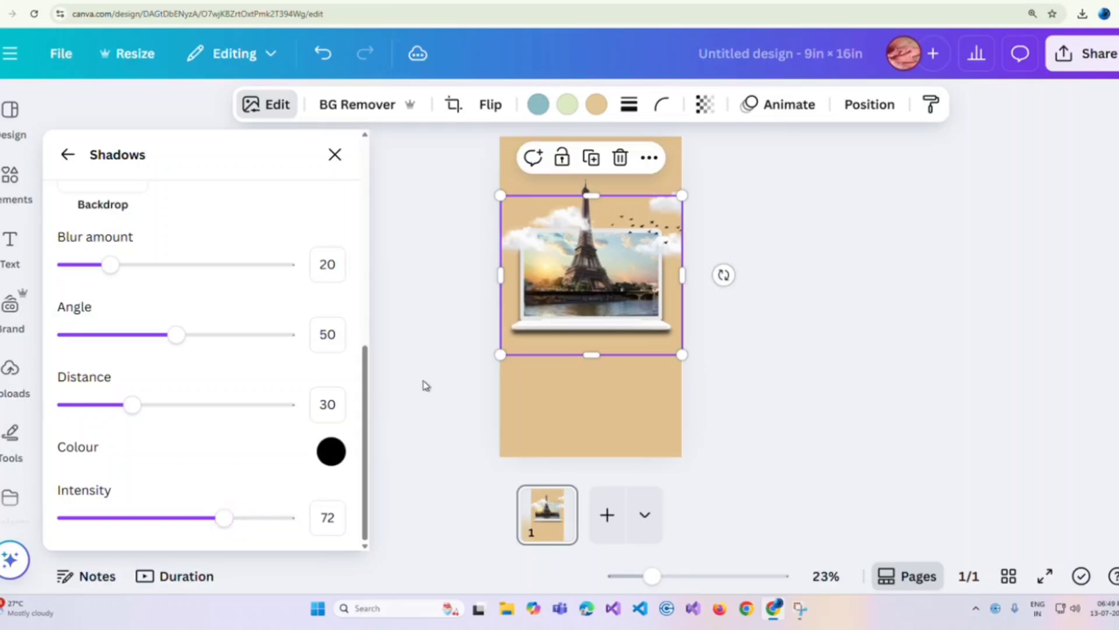
{"action": "left_click", "coordinate": [392, 249]}
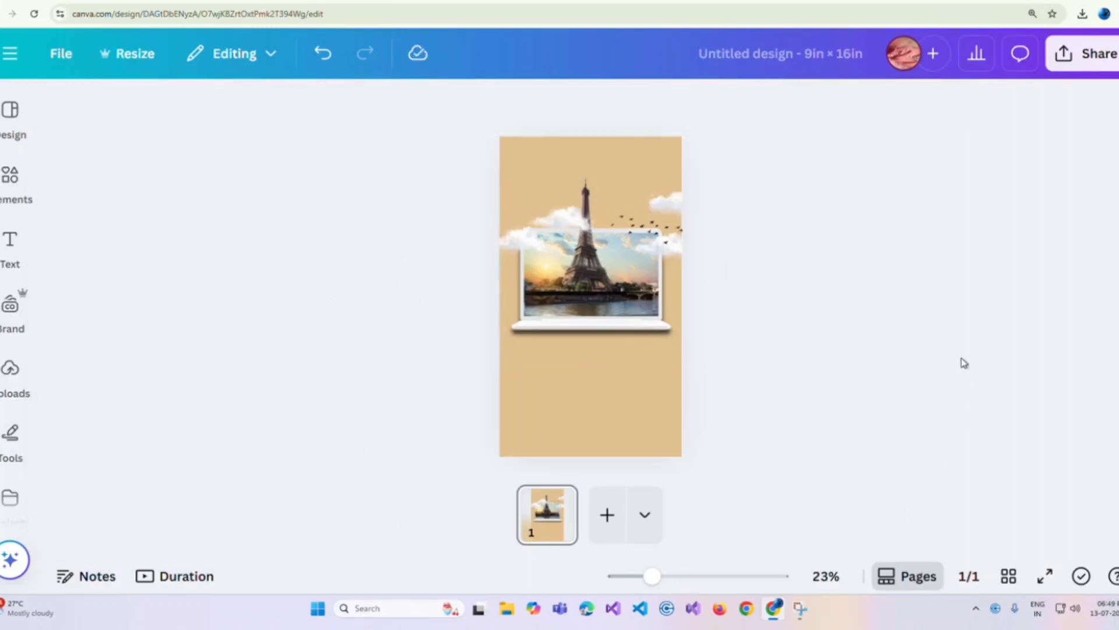
Step: Download the design as a PNG at size 1
{"action": "left_click", "coordinate": [1086, 53]}
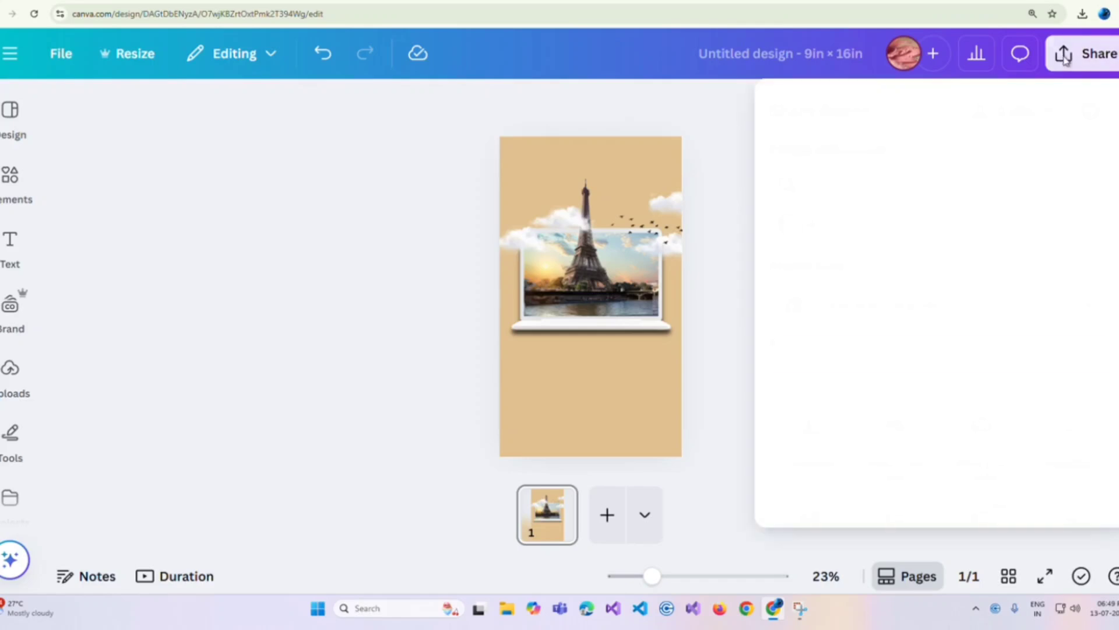
{"action": "left_click", "coordinate": [808, 432]}
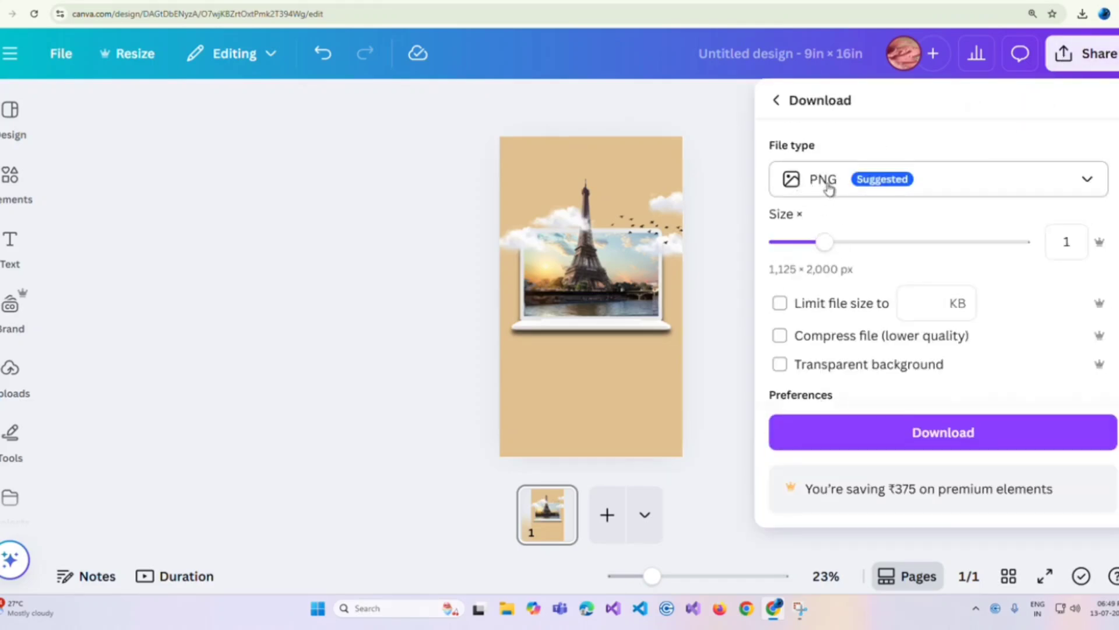
{"action": "left_click", "coordinate": [841, 441]}
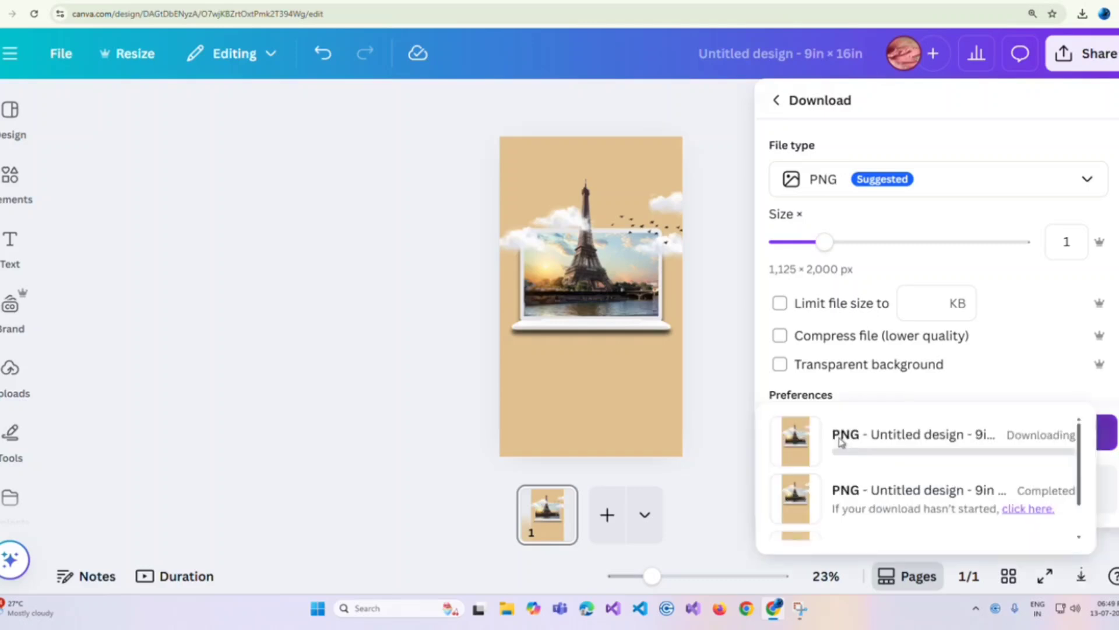